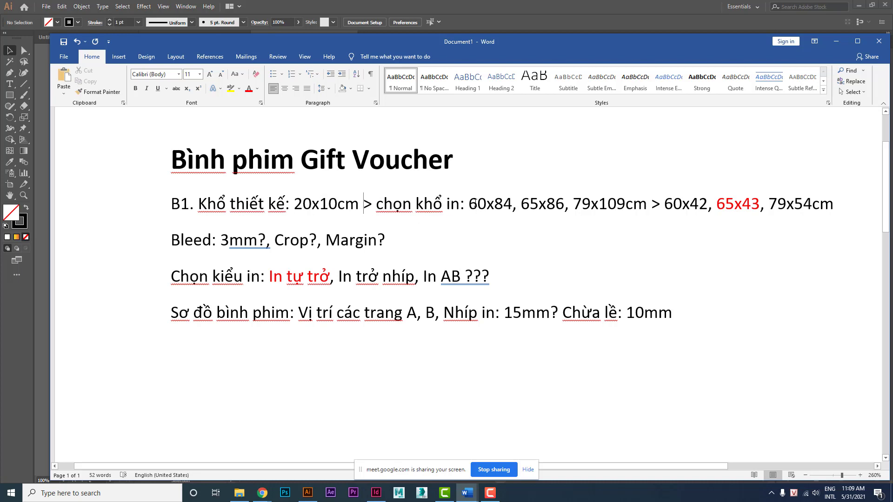
Insert "> tk: 20.8x10.8cm" after the 20x10cm design size in the B1 line.
key(Left)
text(>)
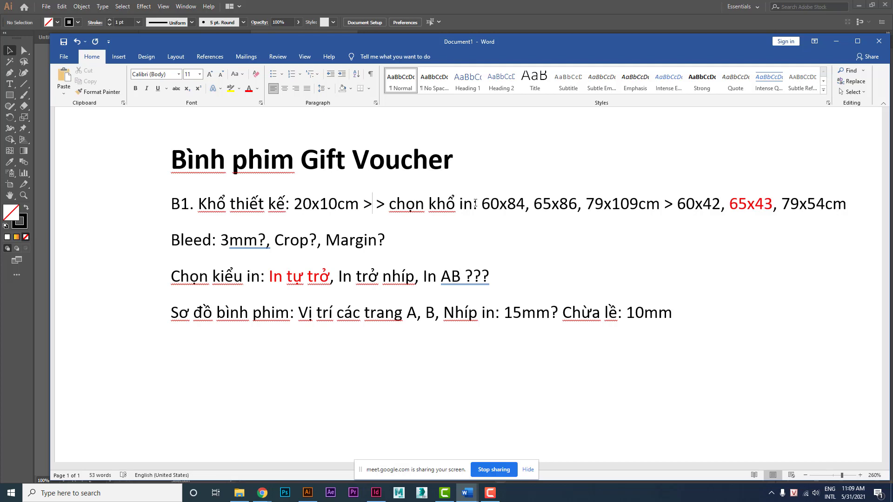
text( tk:)
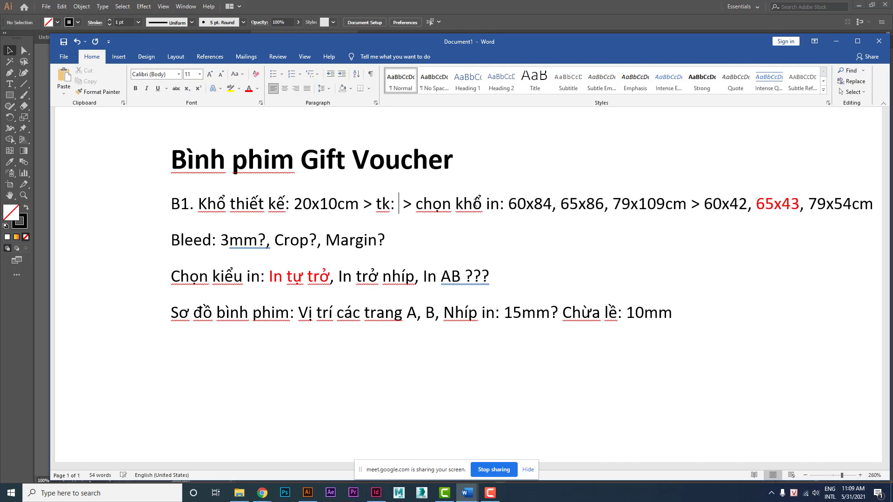
text( 20.)
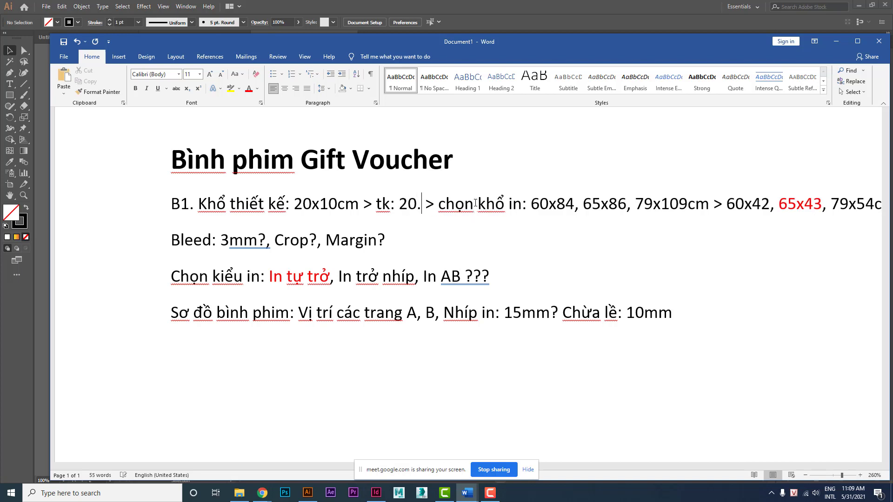
text(8x)
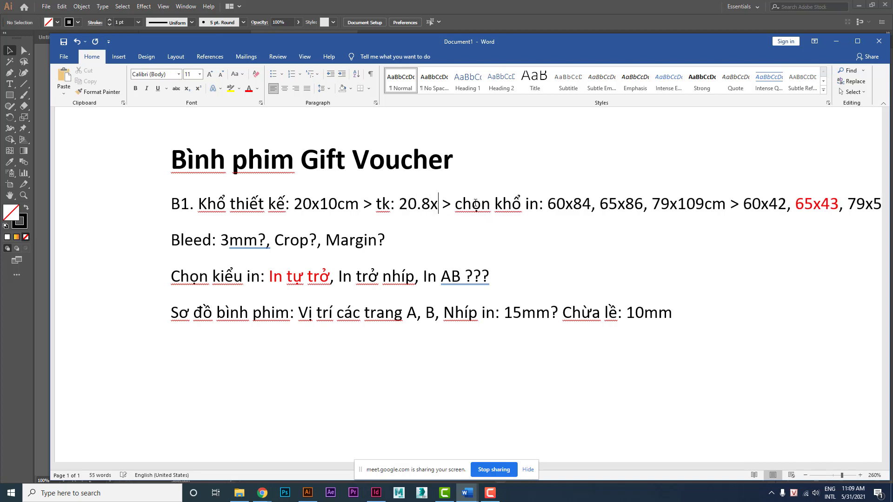
text(10.)
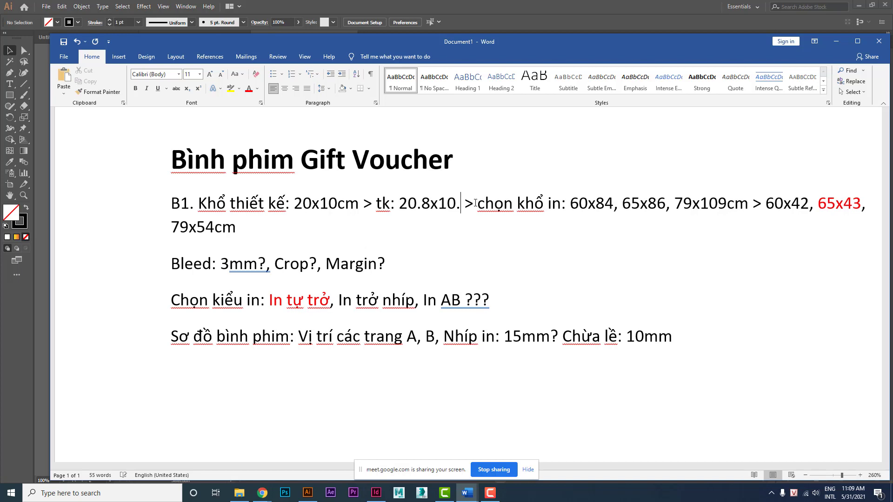
text(8cm)
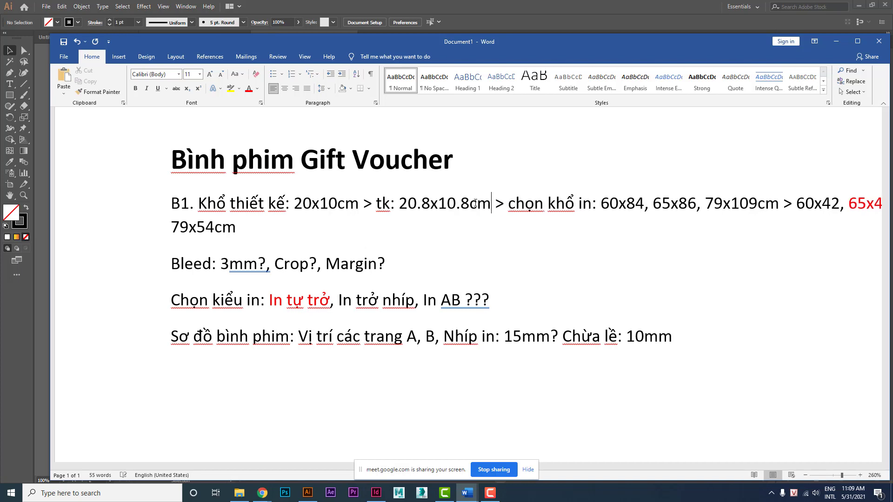
Put the "chọn khổ in" text on its own line after the ">" and capitalize its first letter.
key(Delete)
key(Right)
key(Right)
key(Return)
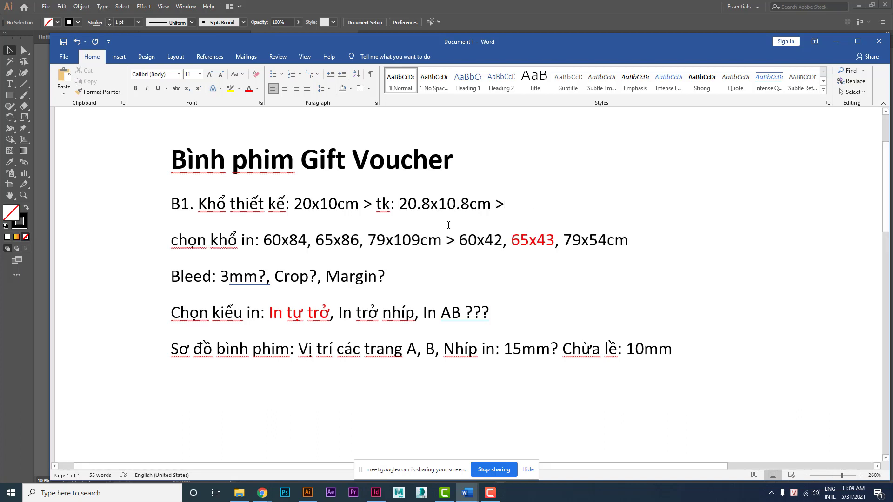
key(shift+Right)
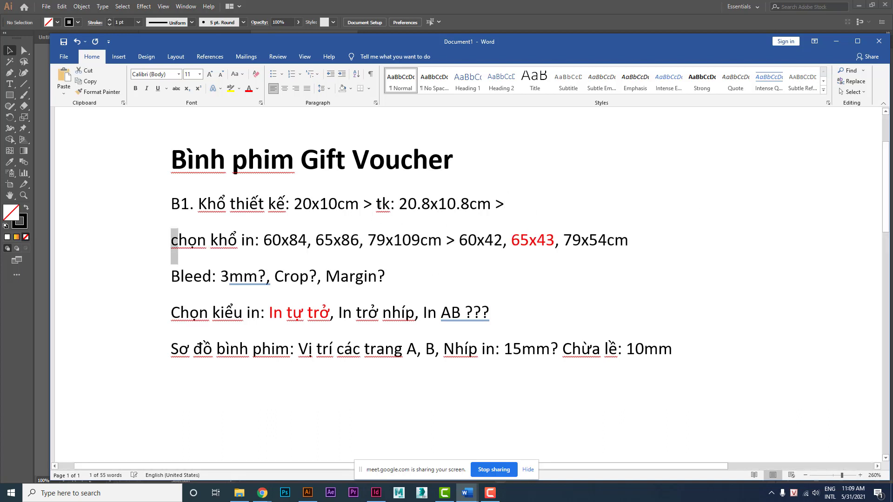
text(C)
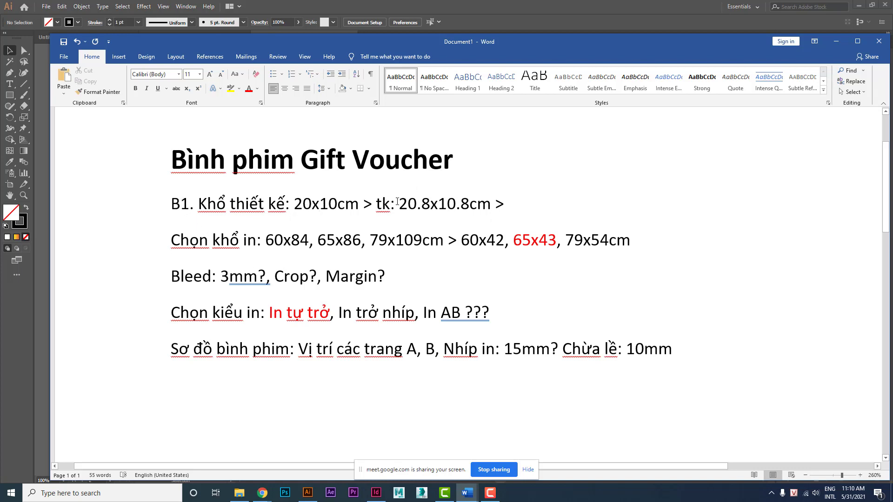
Make the size 20.8x10.8cm in the B1 line bold.
drag(398, 203, 473, 203)
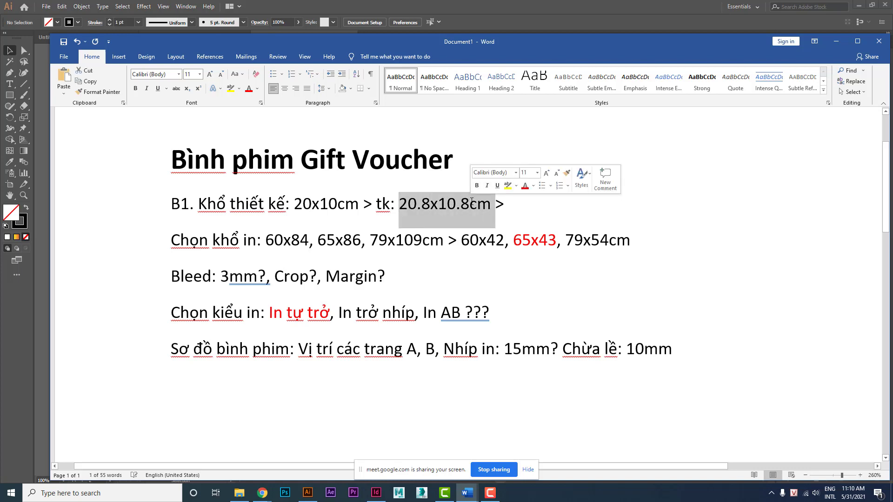
key(ctrl+b)
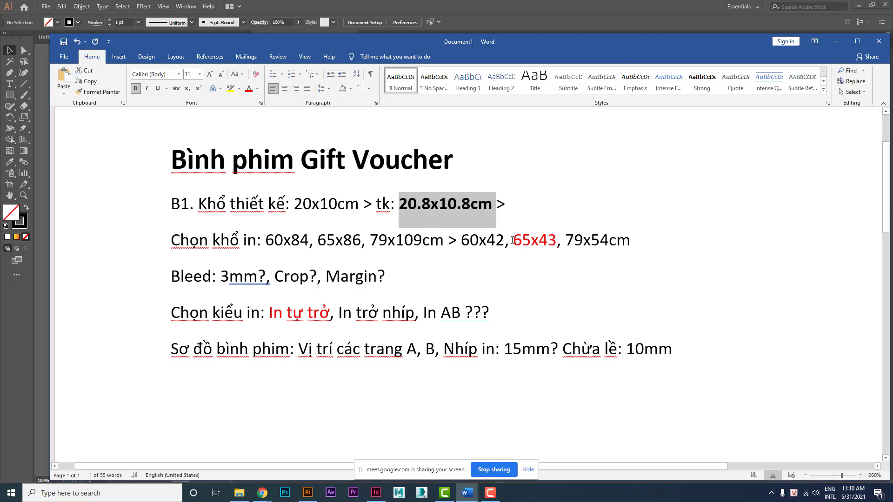
Review the half-sheet print sizes, the bleed, crop and margin notes, and the print style options.
drag(462, 240, 630, 240)
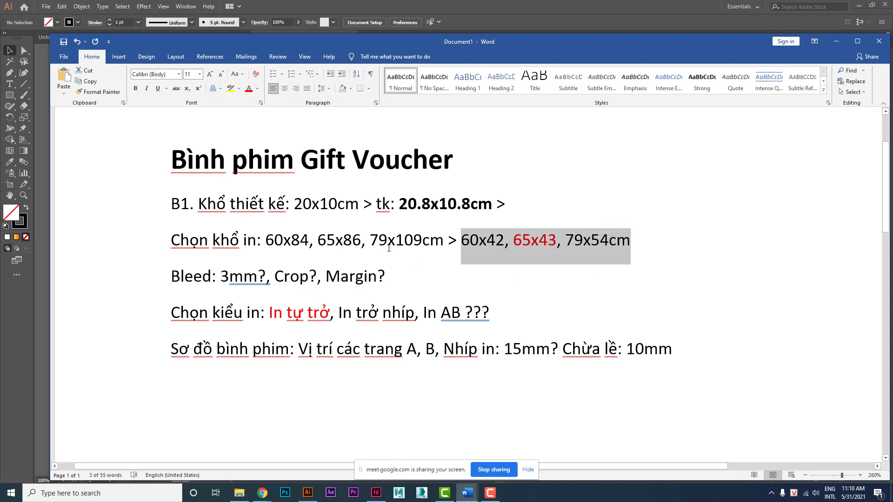
click(428, 273)
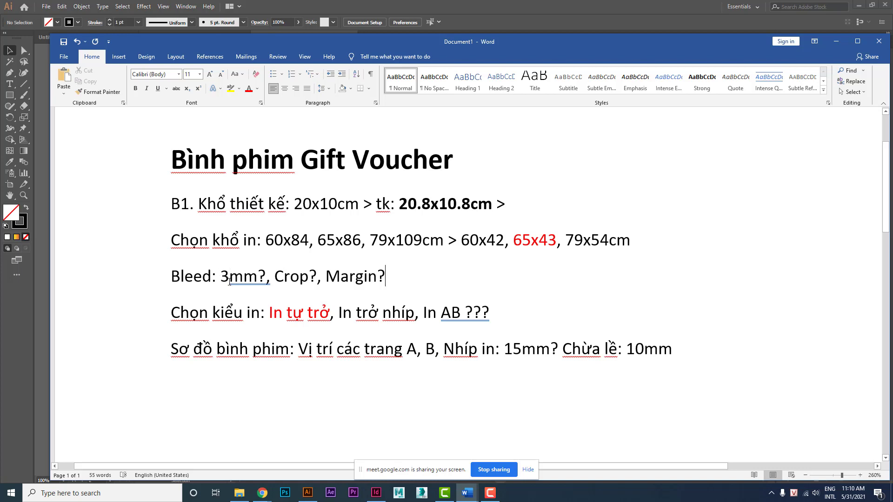
drag(275, 276, 309, 275)
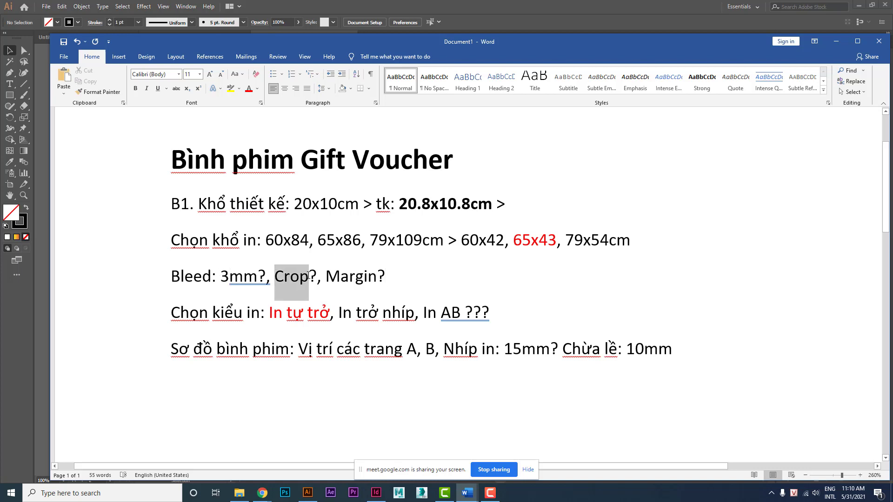
drag(220, 276, 258, 276)
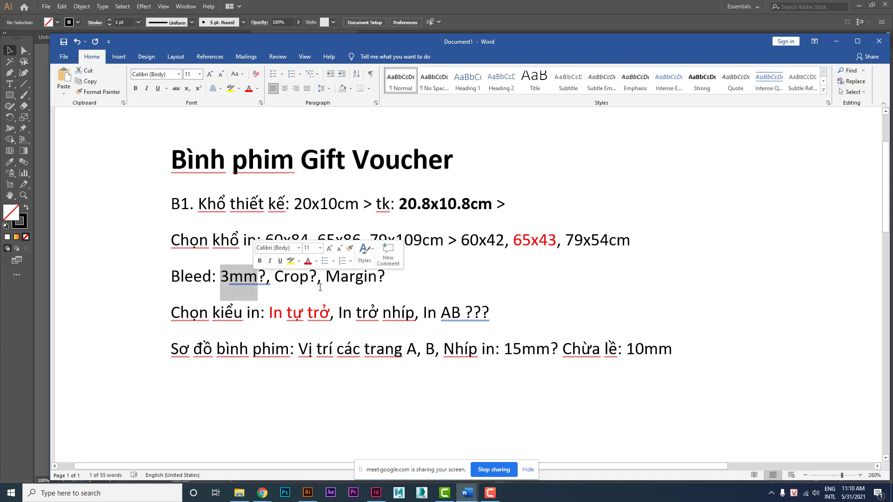
drag(325, 277, 392, 280)
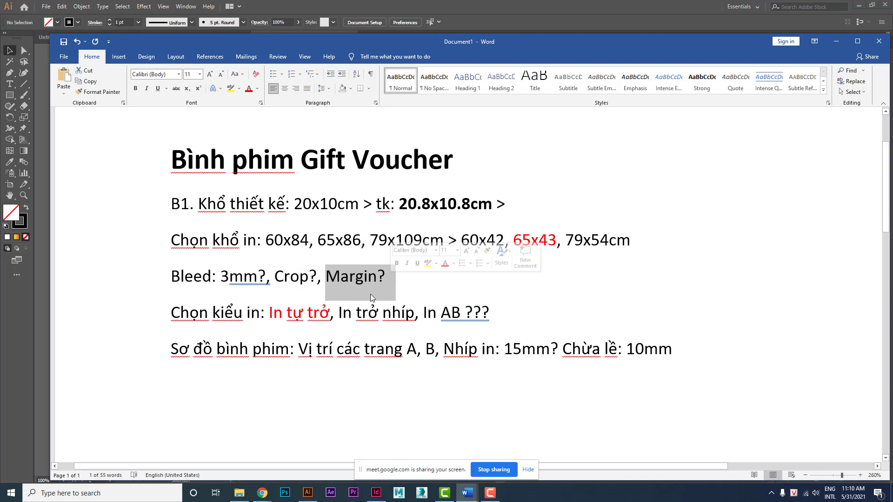
click(249, 321)
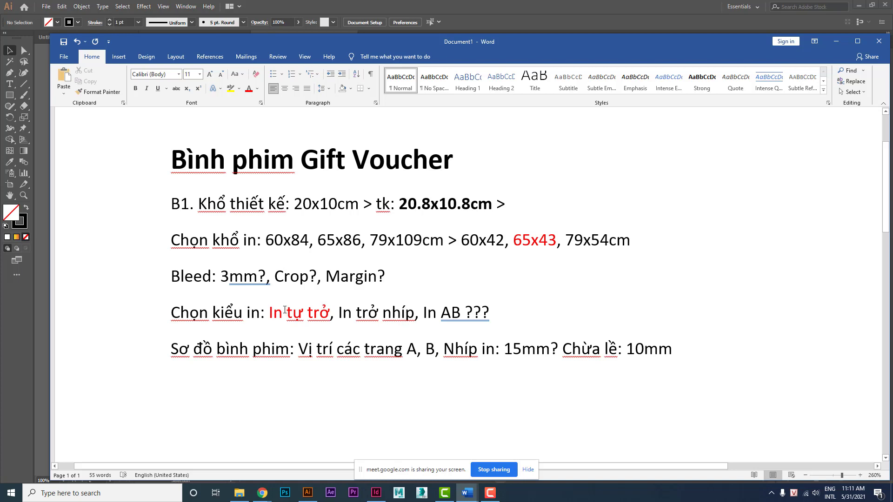
drag(269, 313, 339, 318)
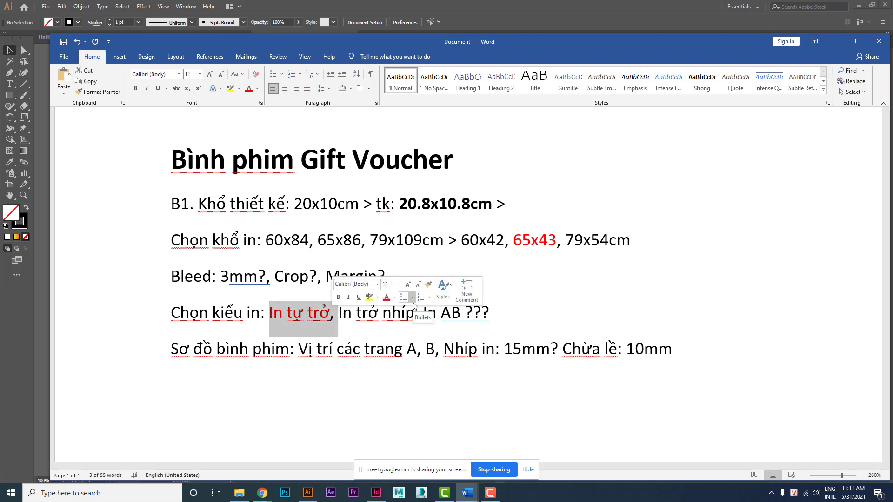
click(276, 372)
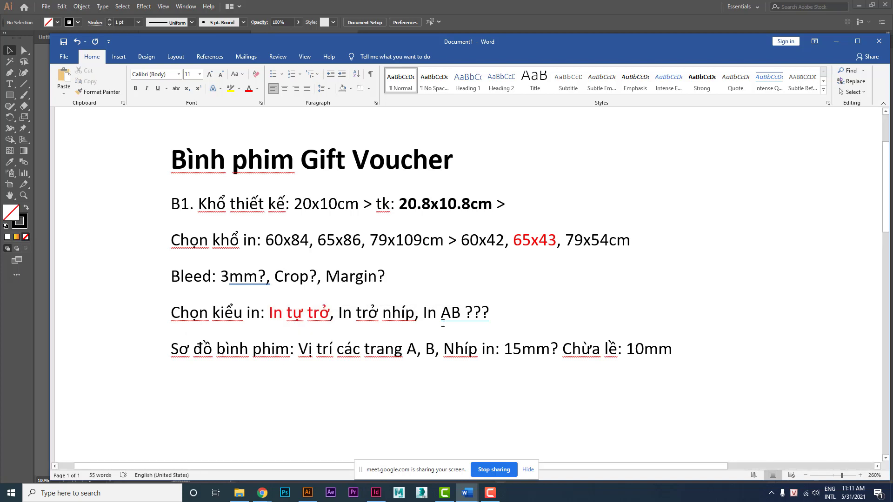
drag(424, 318, 475, 336)
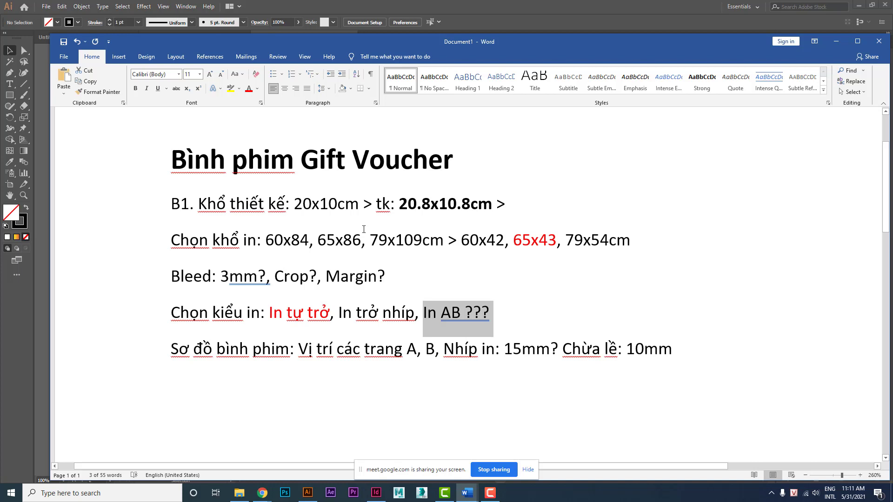
Number the Bleed, "Chọn kiểu in" and "Sơ đồ bình phim" lines as B2., B3. and B4.
click(408, 380)
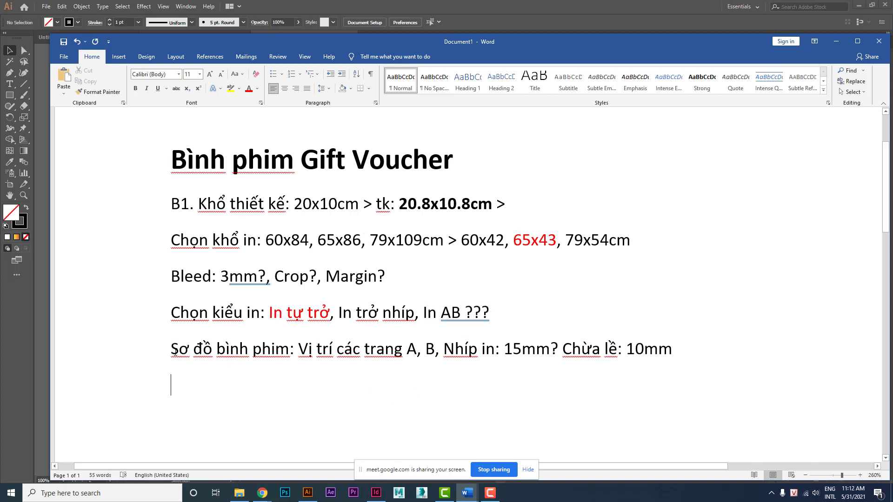
key(Up)
key(Up)
key(Up)
key(Up)
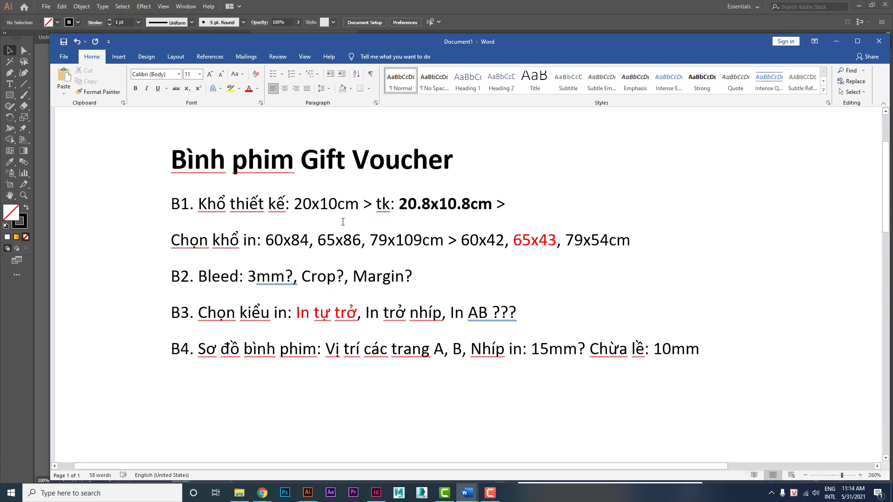
Switch to Illustrator and start a new document 60 cm wide and 84 cm high.
drag(399, 203, 471, 201)
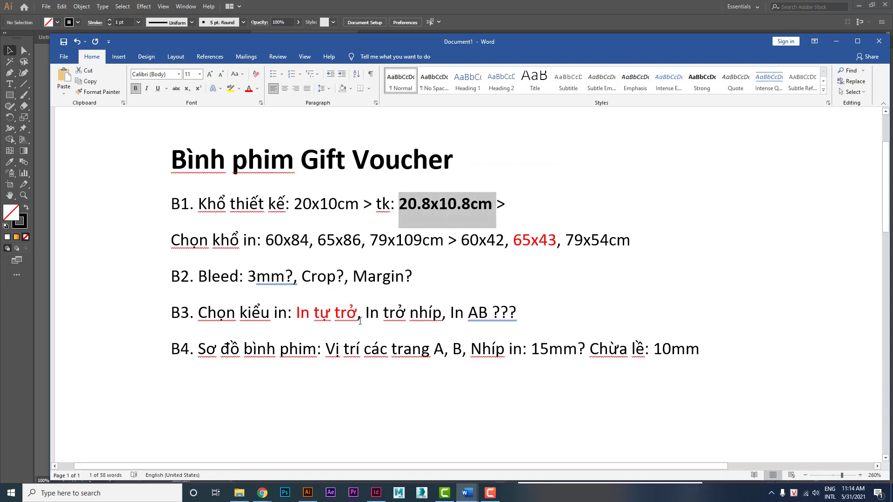
click(308, 493)
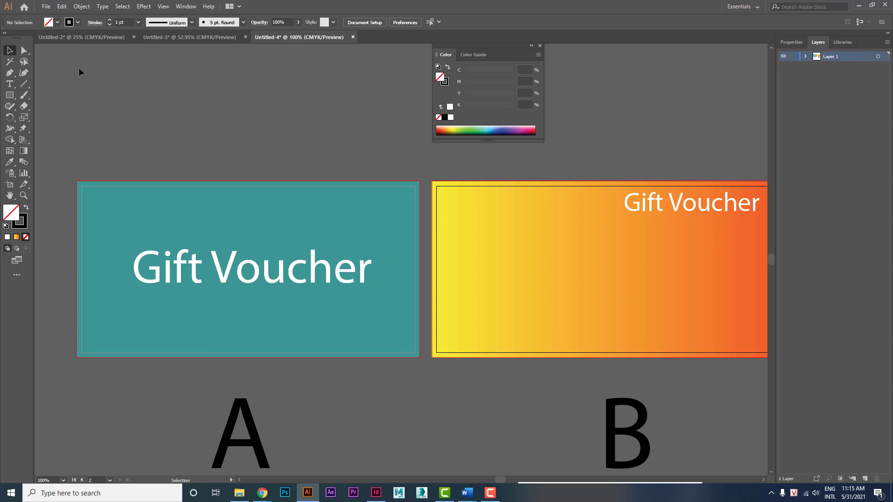
click(47, 8)
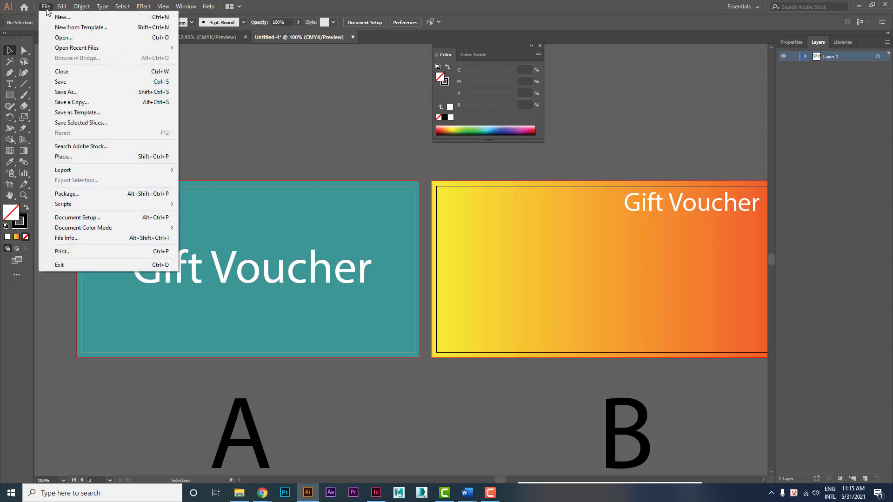
click(118, 18)
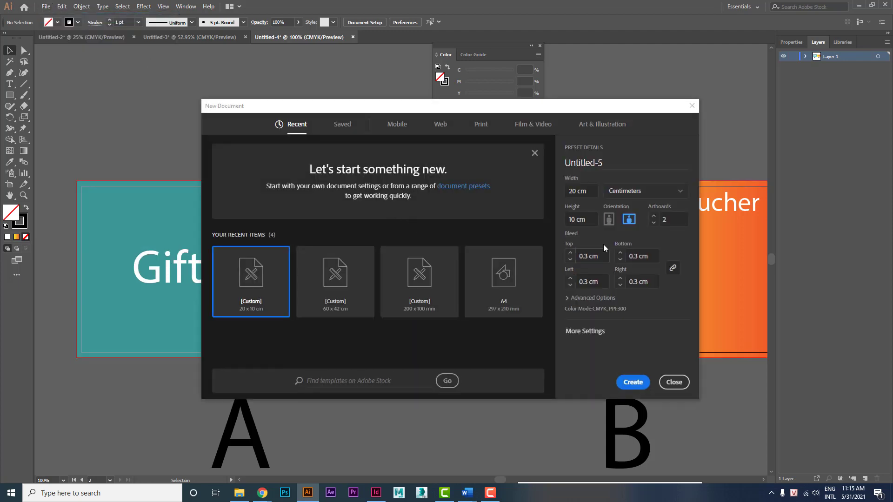
click(570, 189)
text(60)
click(571, 219)
text(84)
Set the bleed on all sides to 0 cm and create the document with two artboards.
click(585, 257)
double_click(584, 256)
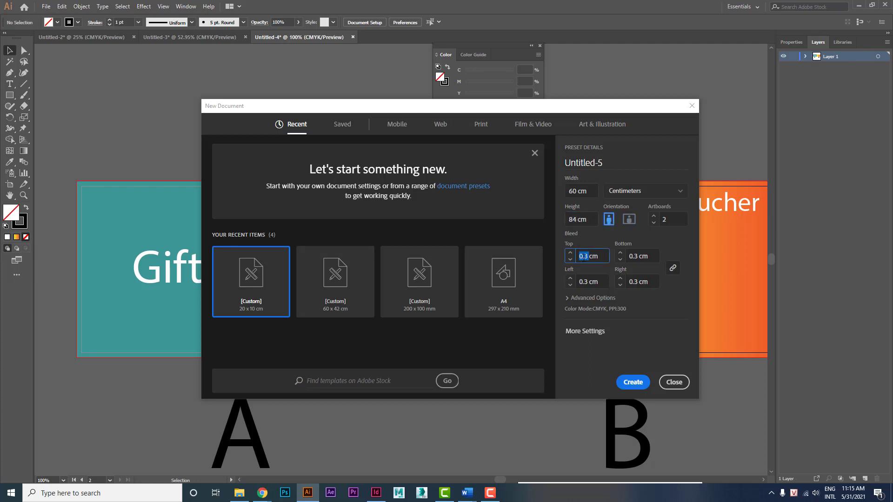
text(0)
click(586, 282)
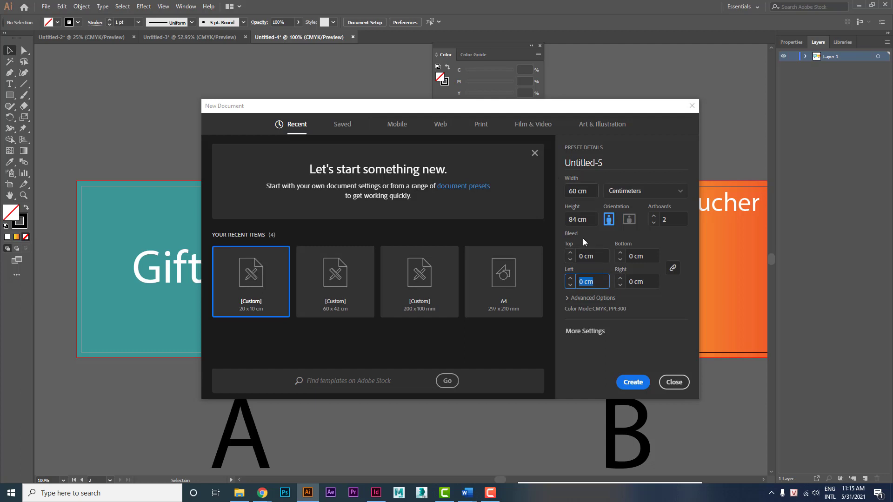
click(633, 382)
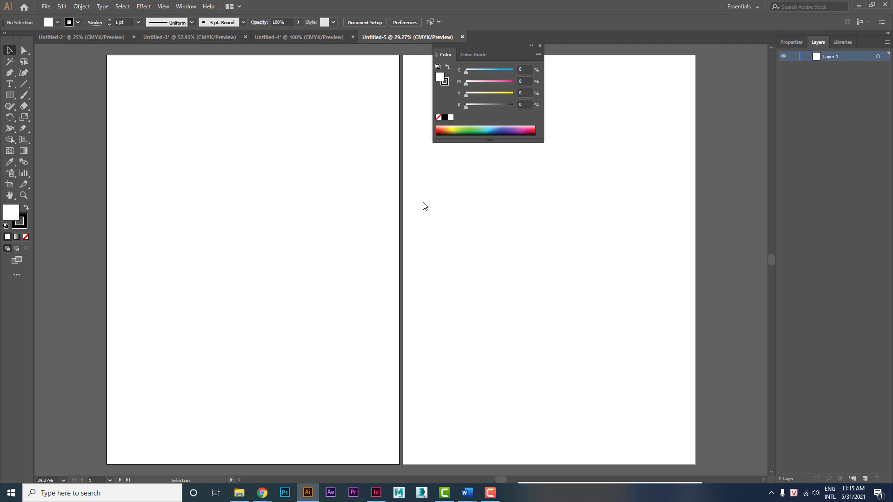
Move Artboard 2 horizontally away from Artboard 1 to an X position of about 108.3 cm.
key(ctrl+minus)
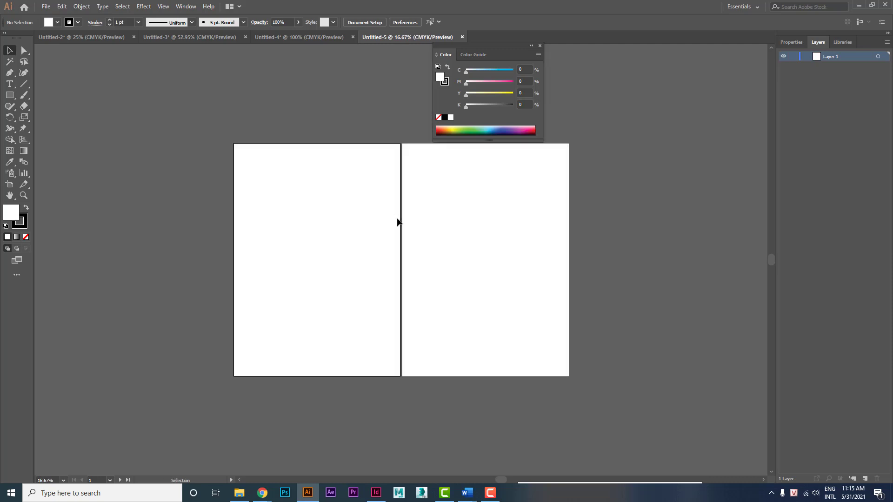
key(ctrl+minus)
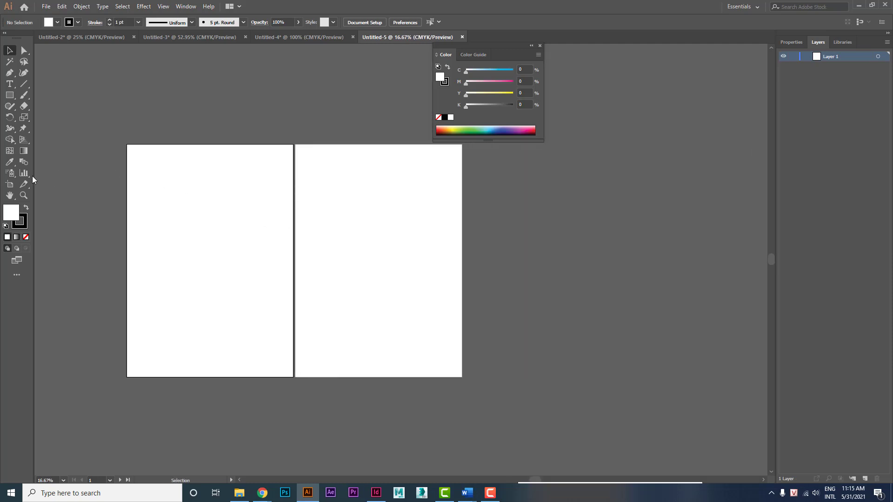
key(shift+o)
click(305, 148)
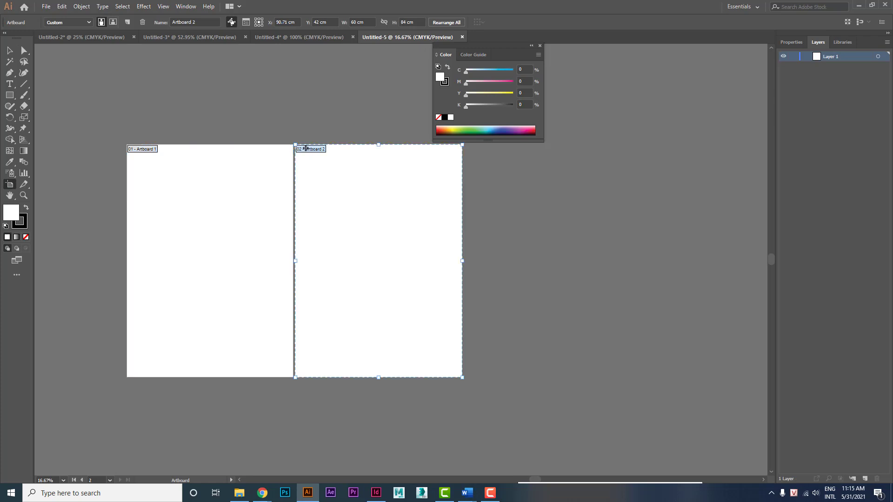
drag(305, 148, 355, 148)
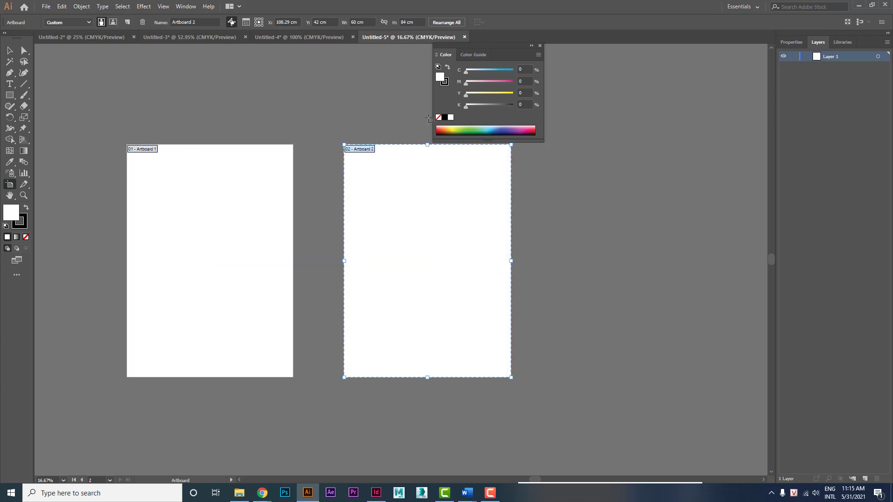
Resize Artboard 2 to 65 cm wide and 86 cm high.
double_click(354, 22)
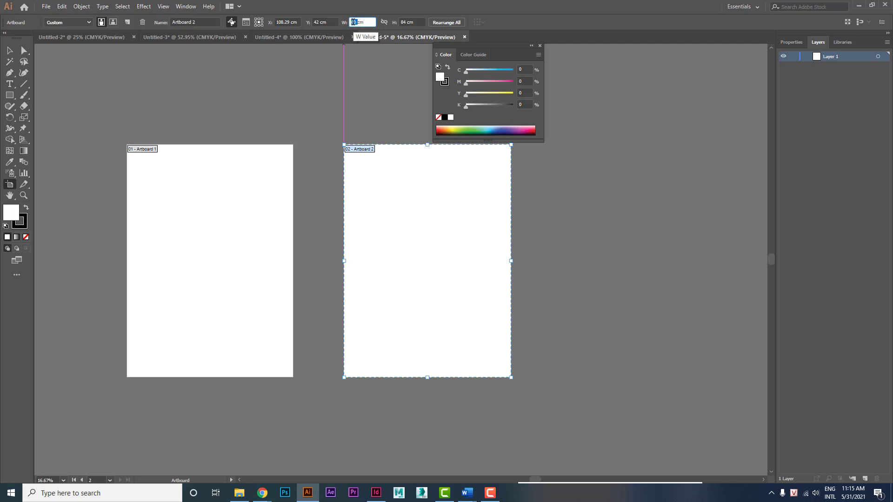
text(65)
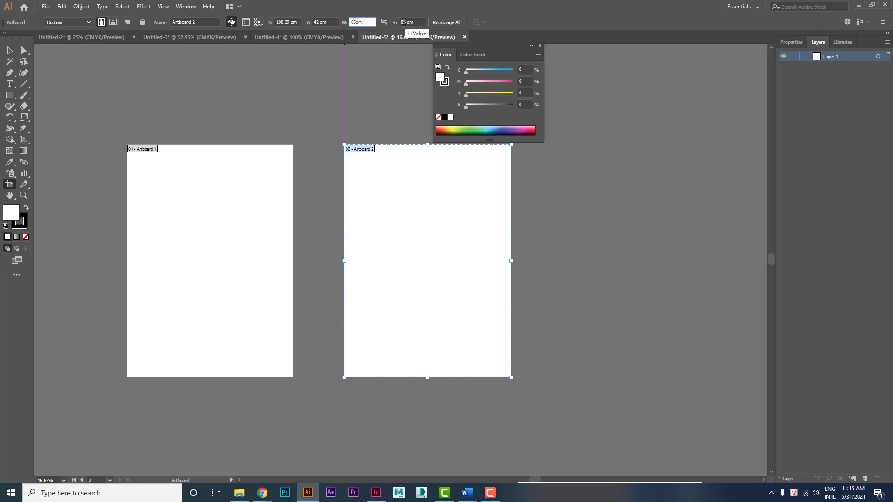
double_click(404, 22)
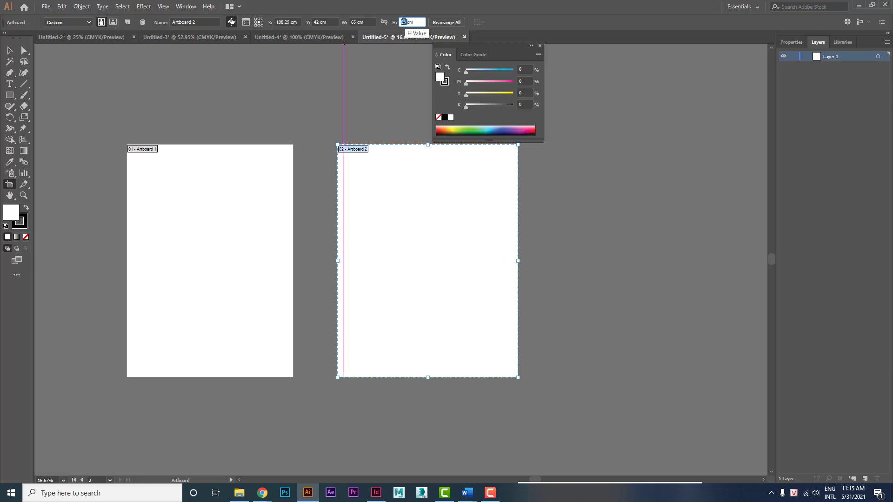
text(85)
key(Return)
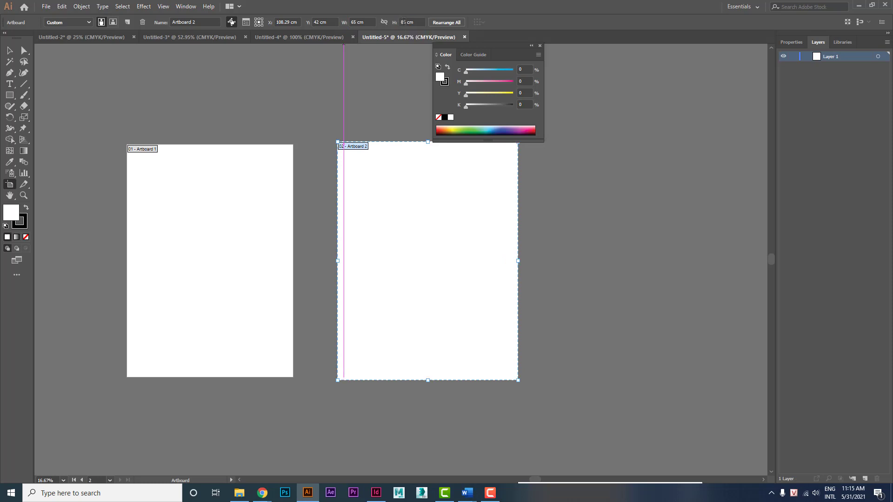
Duplicate Artboard 2 horizontally to an X position of about 188.5 cm and set the copy's width to 79 cm.
drag(379, 157, 278, 150)
drag(245, 139, 468, 140)
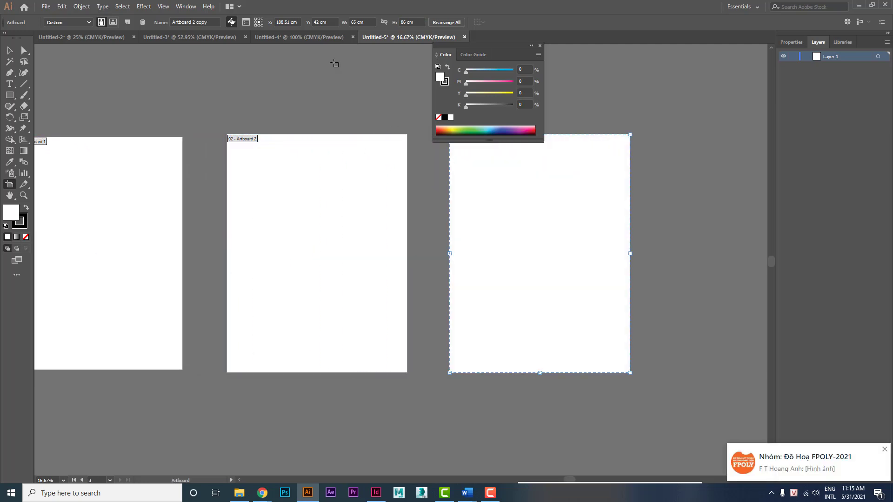
click(368, 22)
double_click(354, 22)
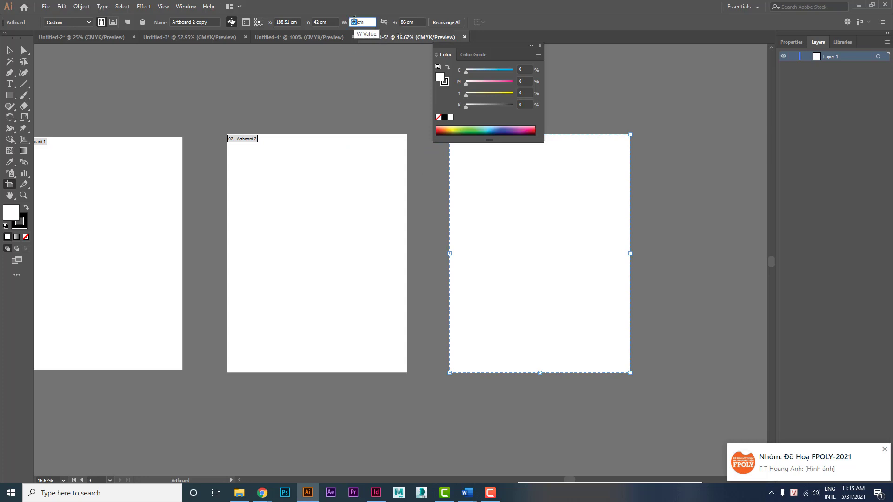
text(79)
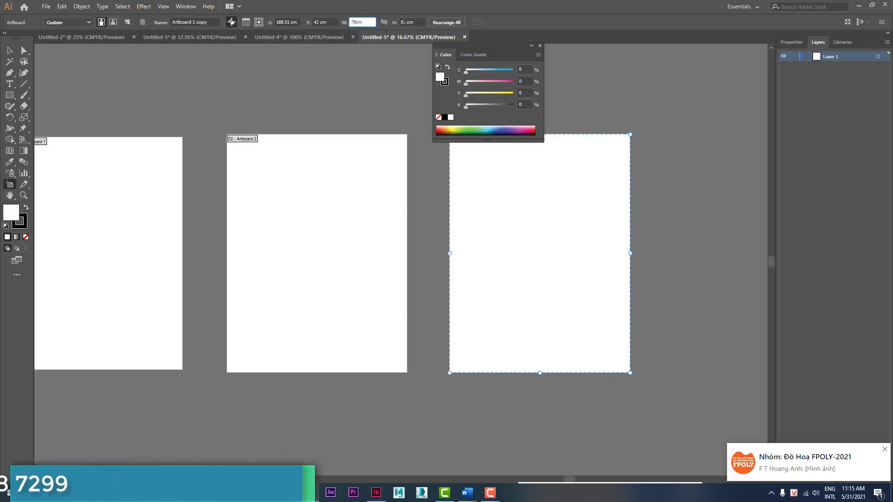
Try to set the copied artboard's height to 180 cm.
double_click(404, 21)
text(180)
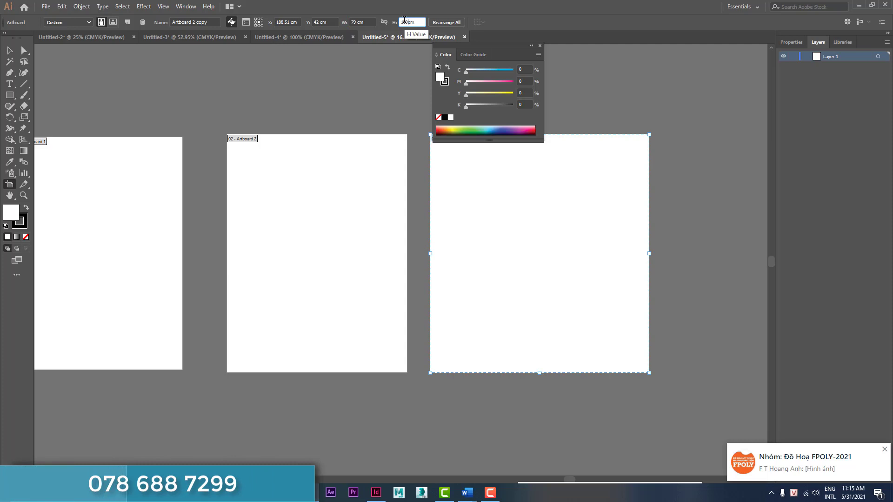
key(Return)
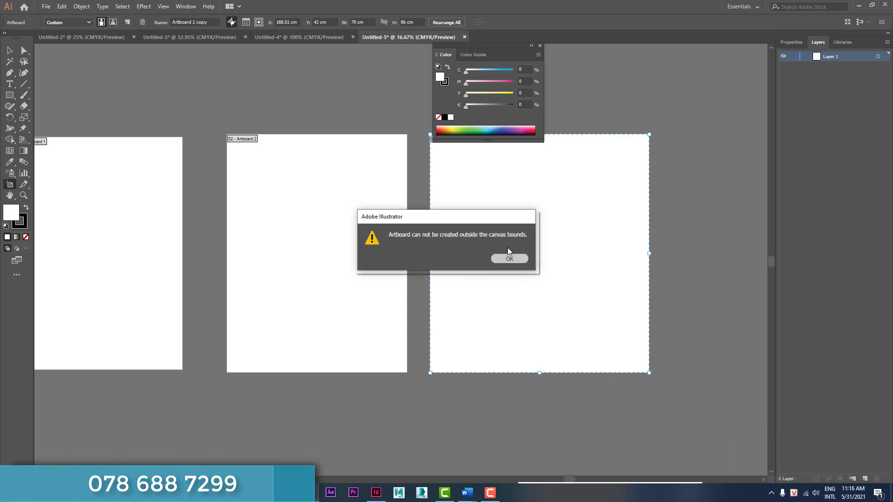
click(509, 257)
Set the copied artboard's height to 109 cm and close the floating Color panel.
double_click(401, 21)
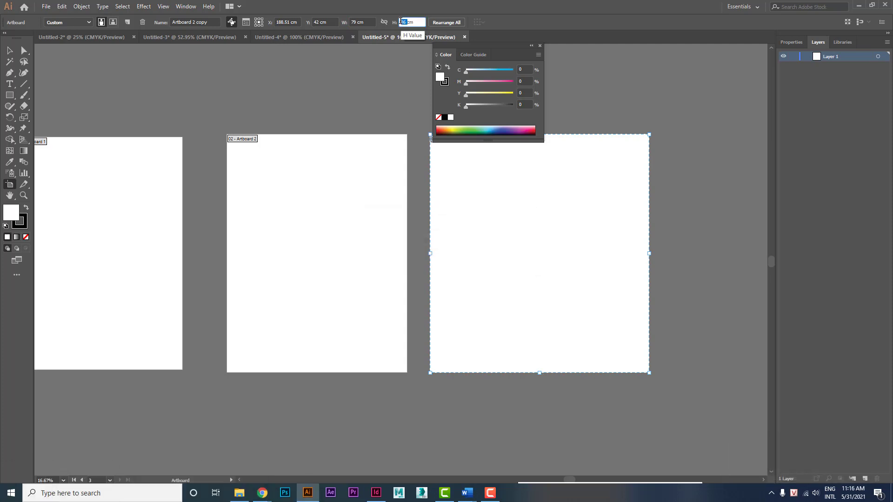
text(109)
key(Return)
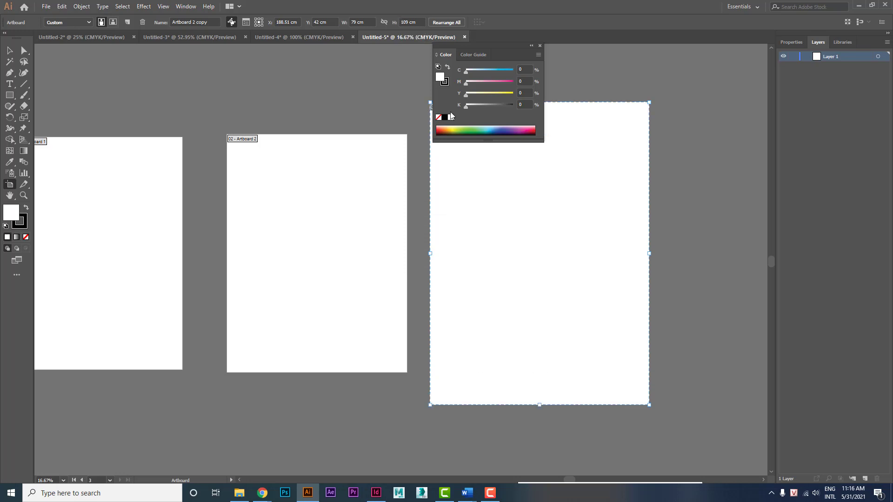
click(540, 46)
Draw a new artboard below Artboard 1 and size it to 60 cm wide and 42 cm high.
drag(481, 156, 527, 117)
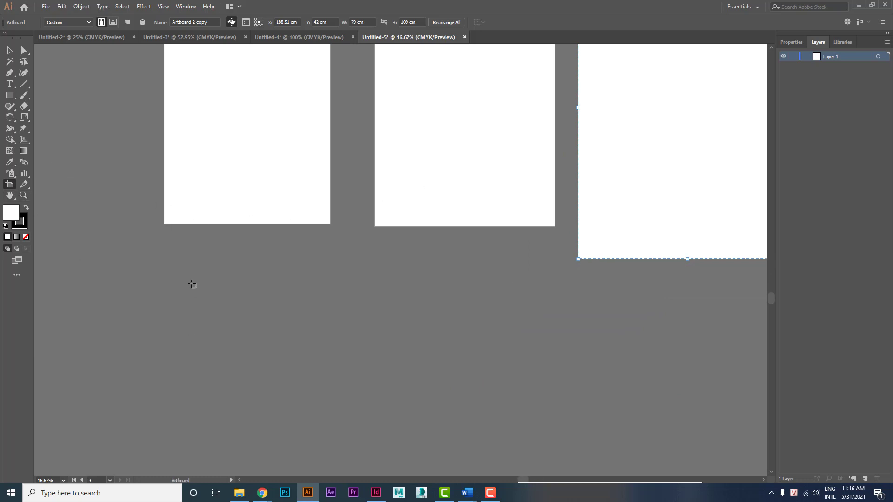
drag(164, 254, 328, 436)
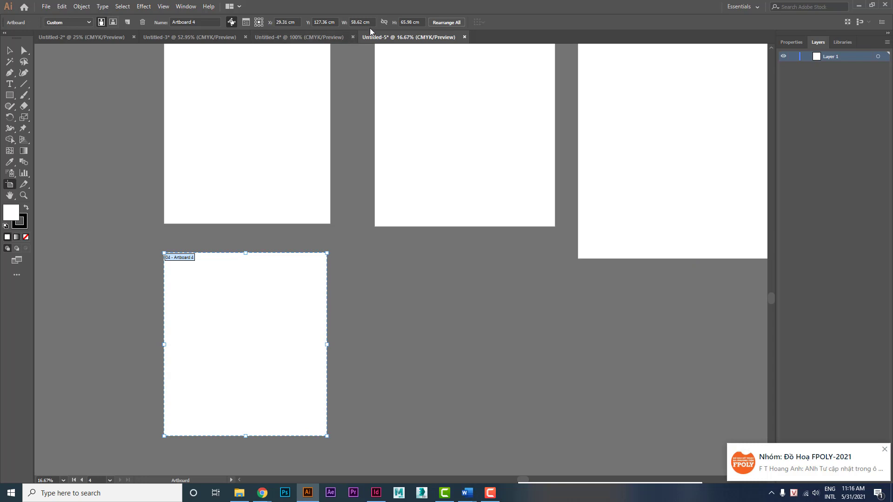
click(360, 21)
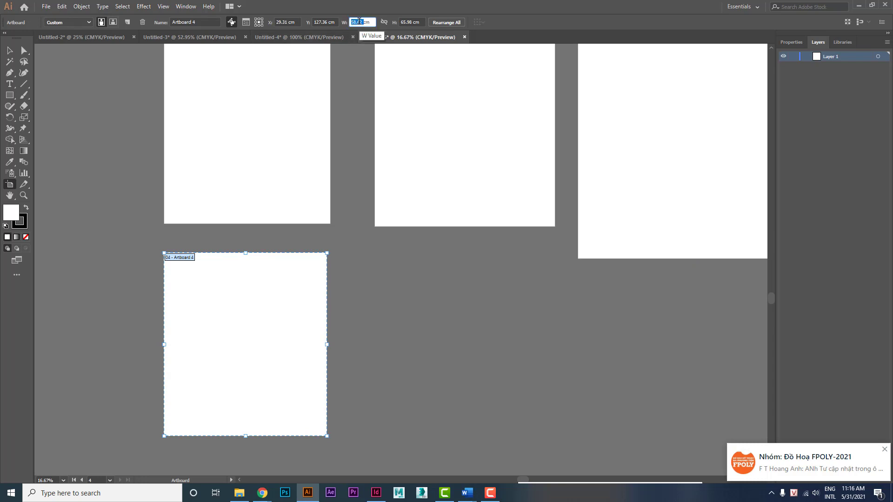
text(60)
click(408, 22)
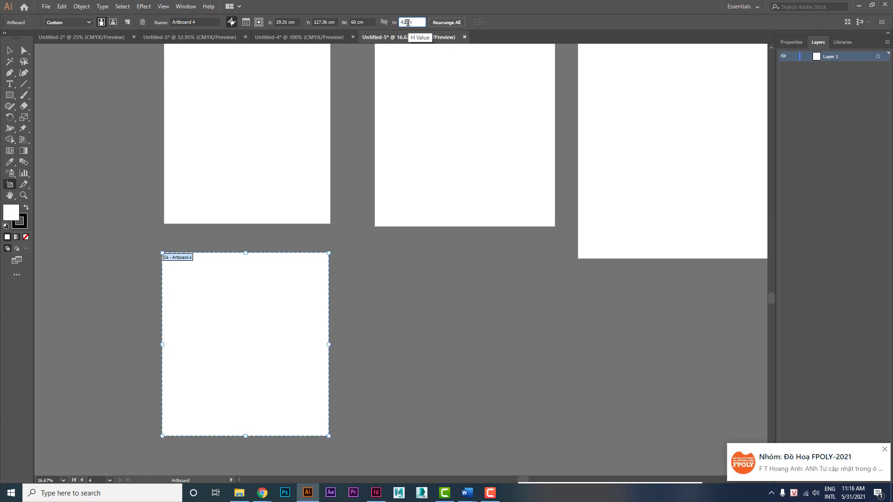
text(42)
key(Return)
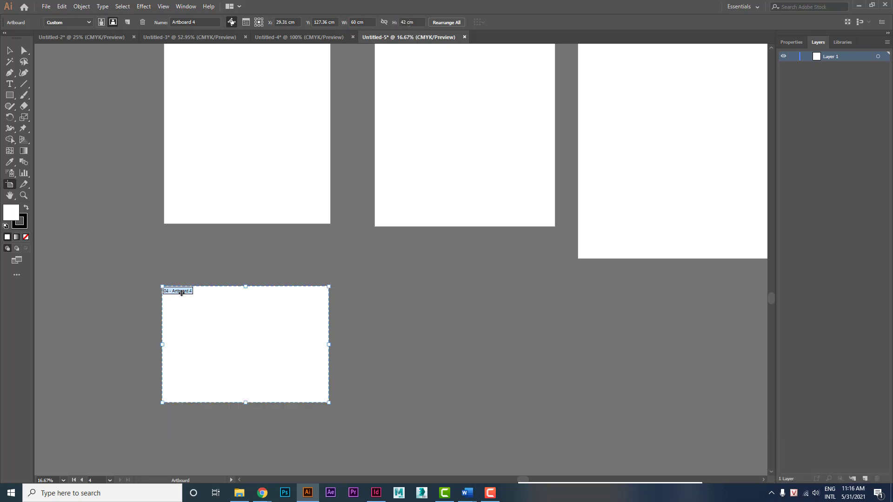
Duplicate Artboard 4 horizontally to an X position of about 104 cm and resize the copy to 65 × 43 cm.
drag(181, 293, 390, 292)
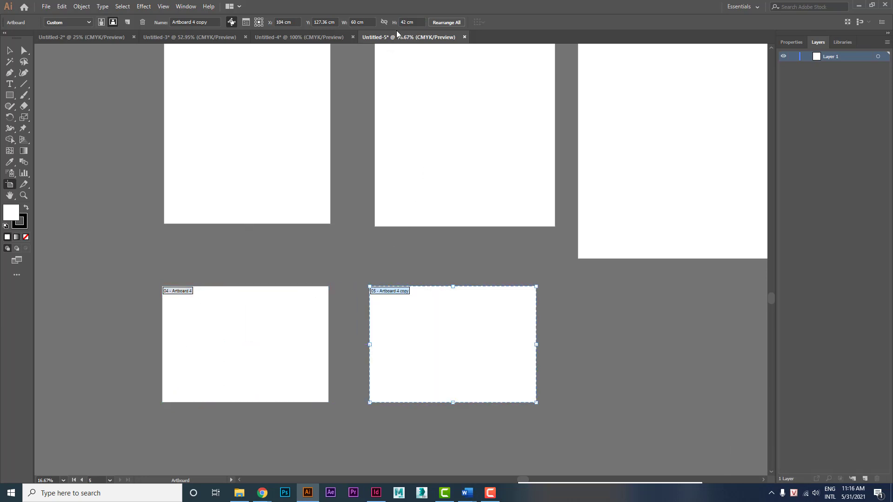
click(362, 22)
double_click(353, 22)
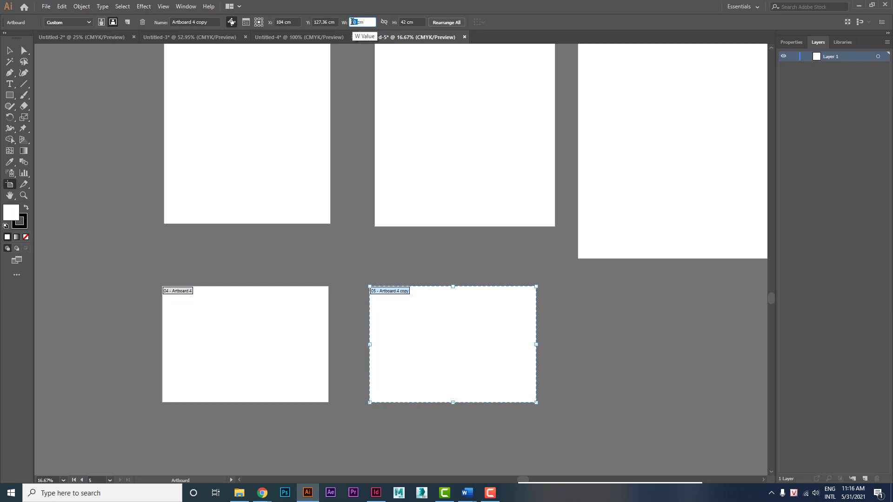
text(65)
click(405, 22)
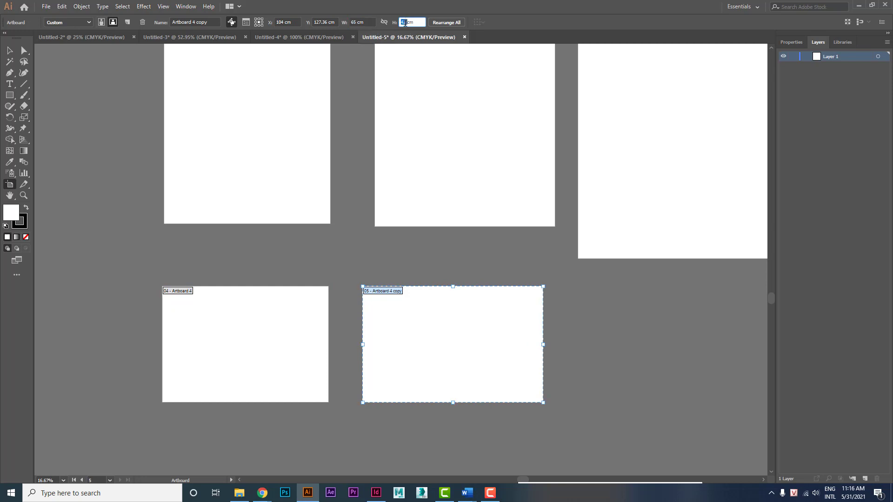
Duplicate the 65 × 43 cm artboard to its right as a 79 × 54 cm artboard, top-aligned with the lower row.
drag(243, 210, 462, 210)
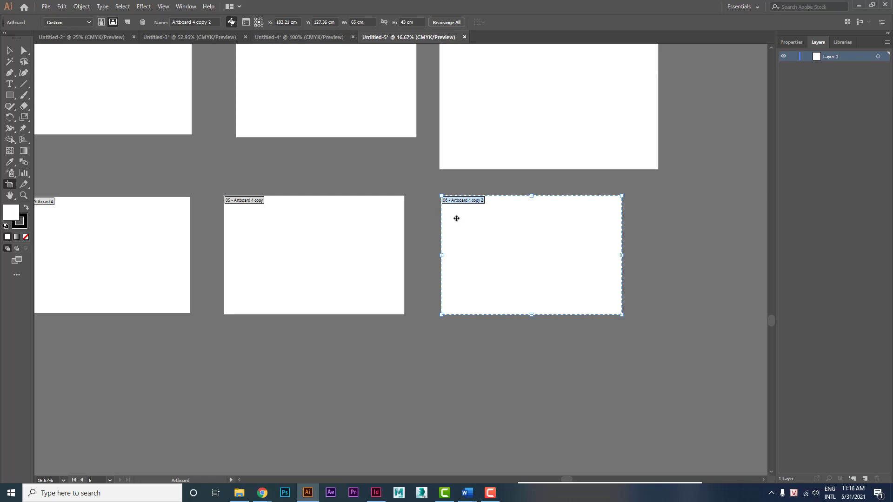
drag(622, 314, 691, 427)
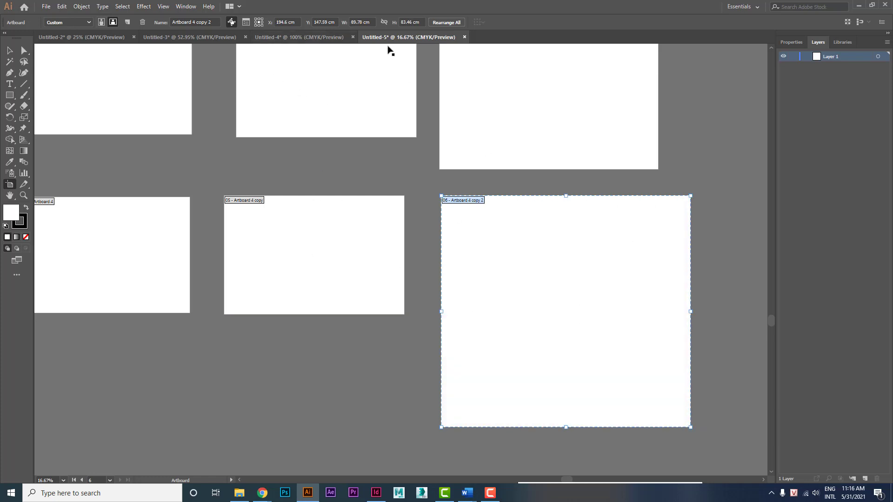
double_click(357, 22)
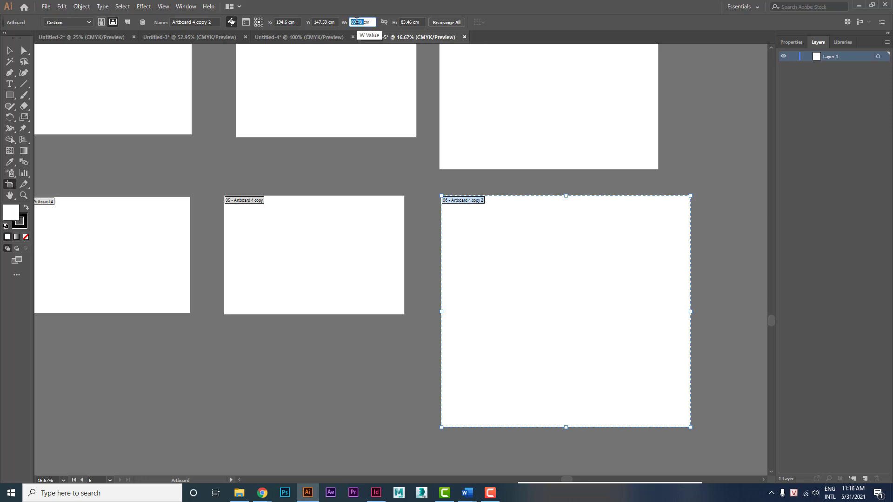
text(79)
double_click(408, 22)
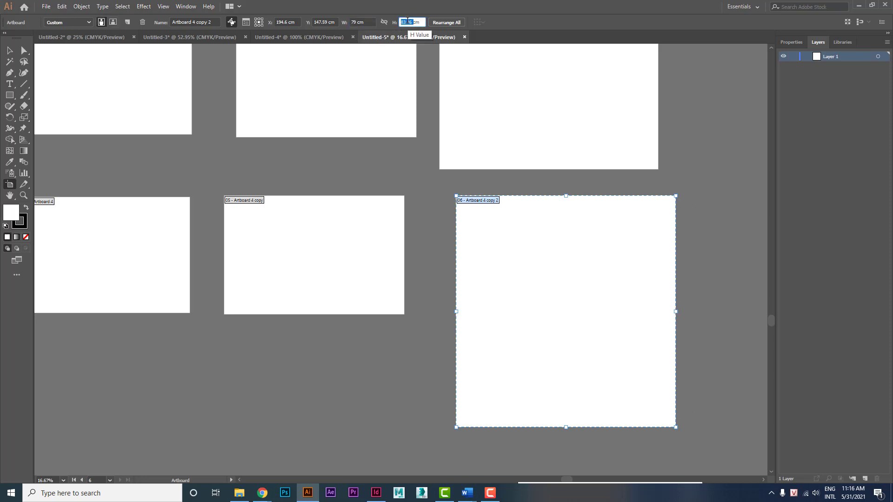
text(54)
key(Return)
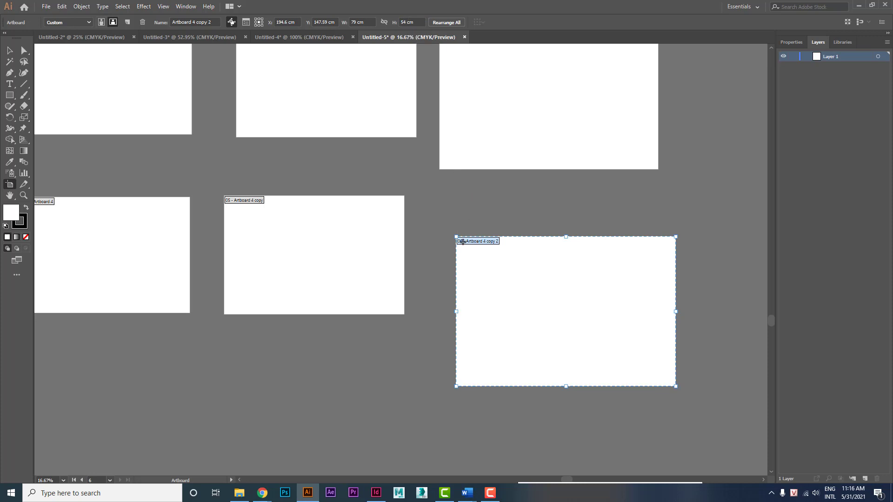
drag(468, 240, 436, 198)
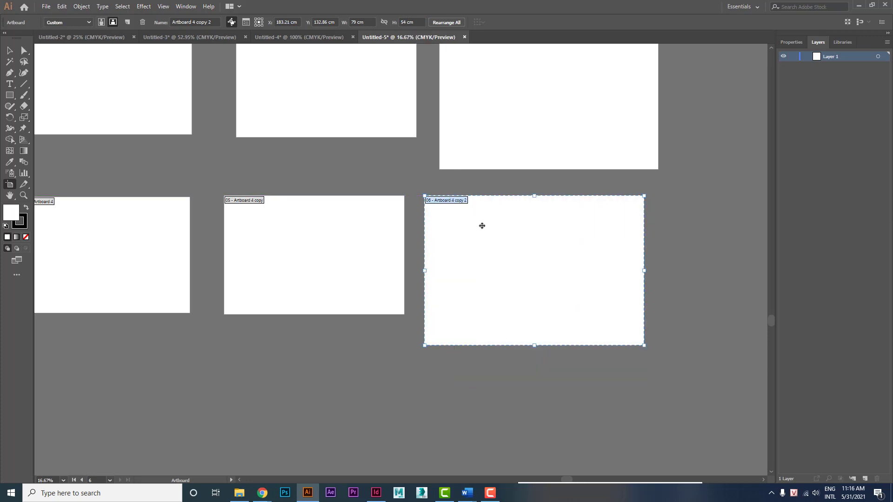
Leave artboard editing and switch to the Untitled-4 document containing the gift voucher artwork.
click(9, 50)
drag(439, 228, 504, 223)
click(291, 38)
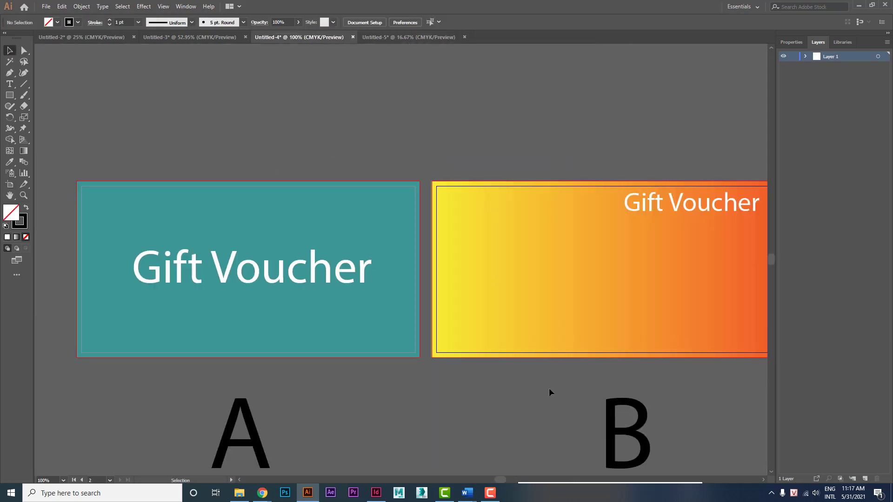
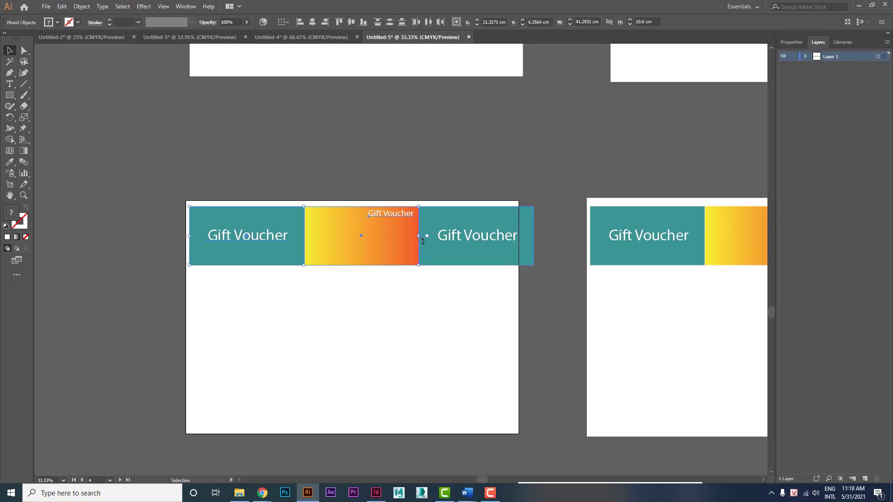
Rotate the voucher front-and-back pair by 90 degrees and place it upright along the left edge of Artboard 4.
drag(422, 238, 227, 255)
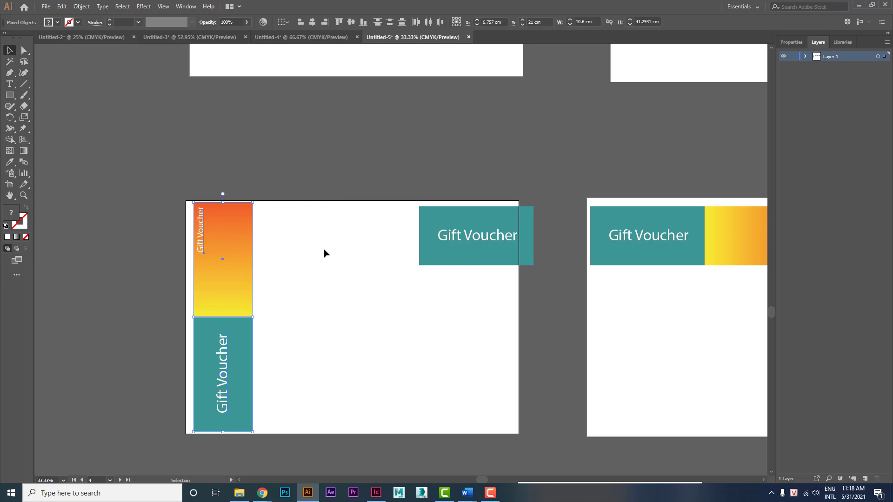
click(331, 329)
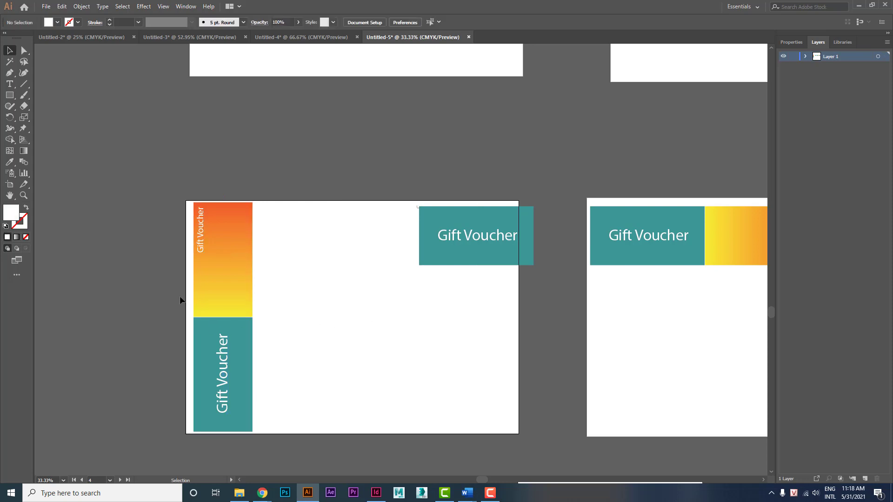
Draw a 1 × 1 cm red square and place copies beside the upper and lower ends of the upright voucher pair.
click(9, 95)
click(407, 322)
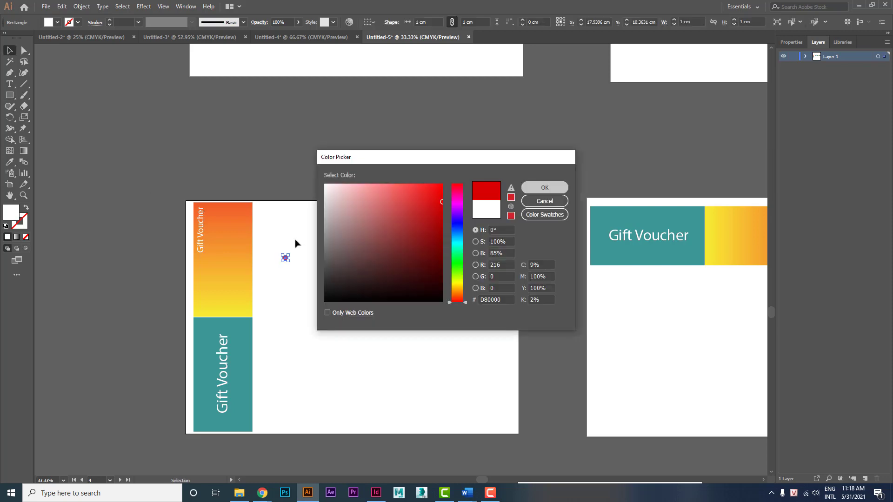
key(Return)
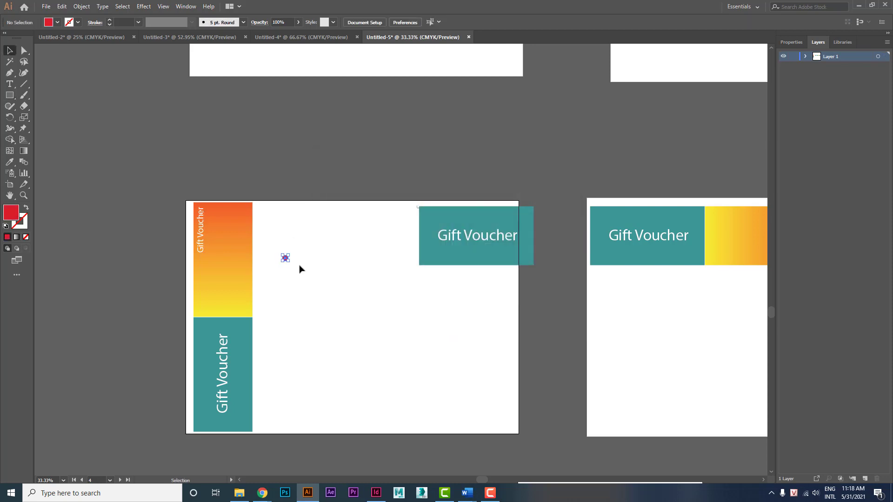
drag(287, 262, 260, 433)
click(298, 217)
Draw a red rectangle 1.5 cm wide and 42 cm high, starting in the blank area of Artboard 4.
key(m)
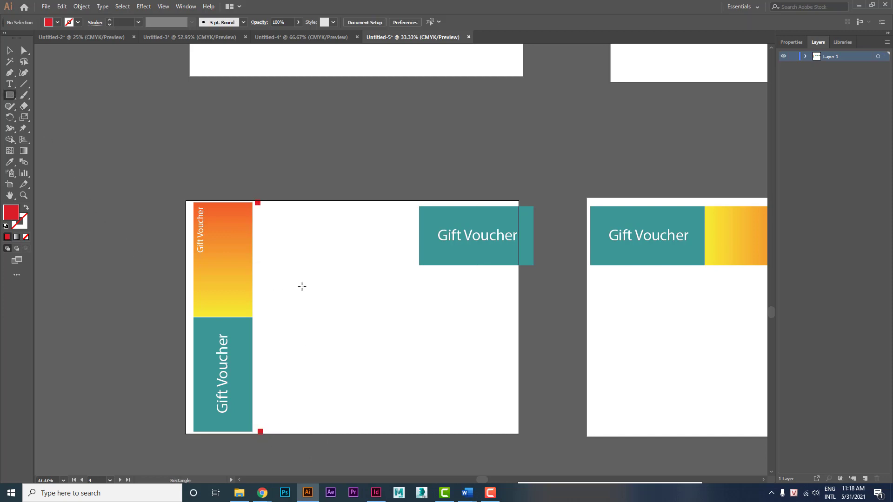
click(445, 337)
text(1.5)
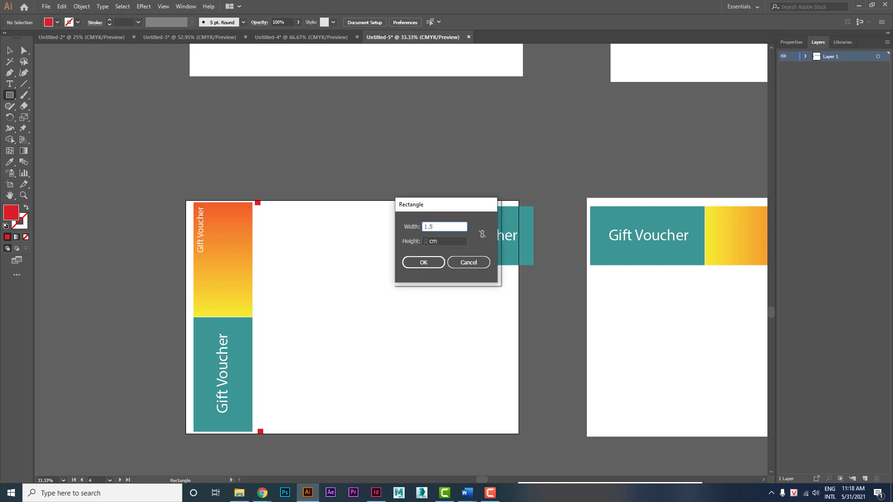
click(425, 241)
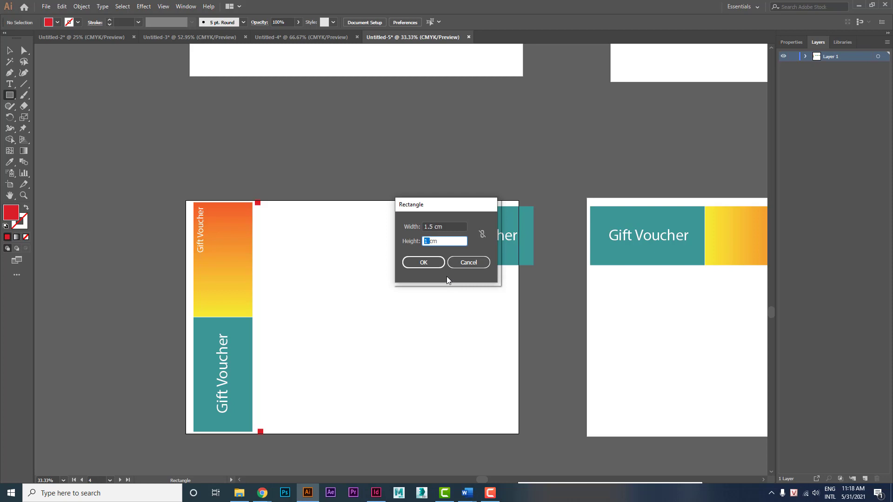
text(42)
key(Return)
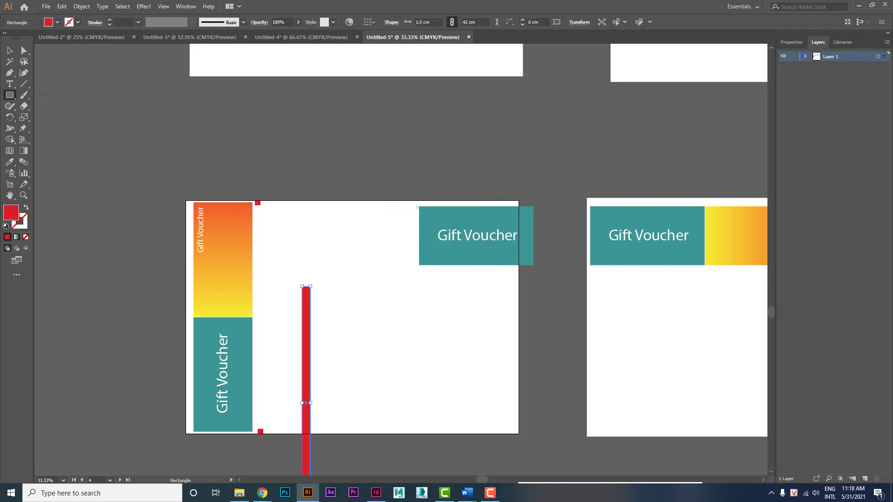
Move the 1.5 × 42 cm red strip flush against the right edge of Artboard 4.
key(v)
drag(303, 333, 513, 238)
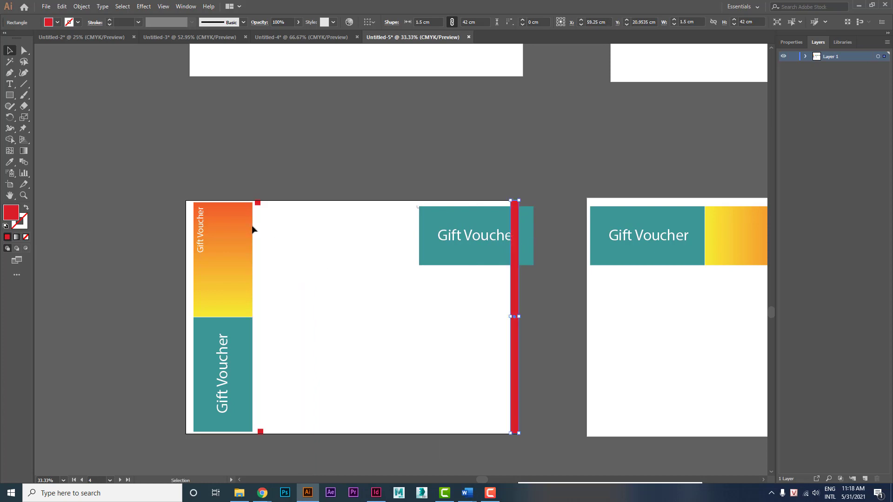
click(258, 203)
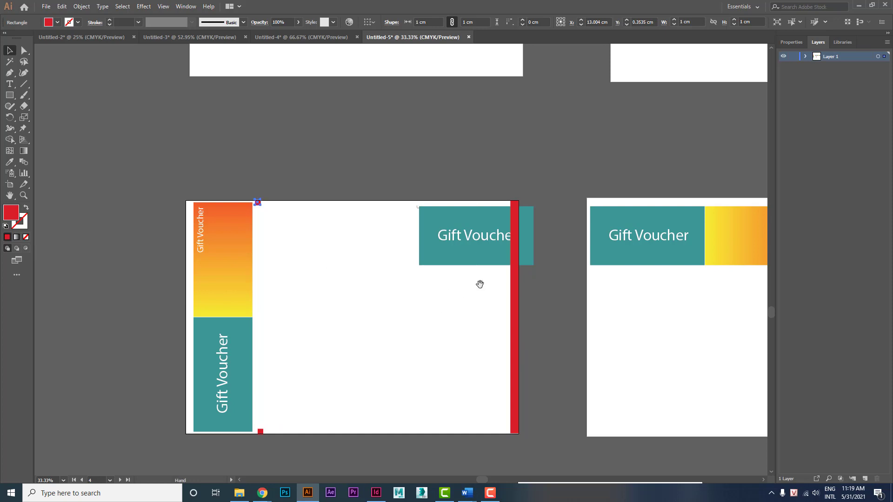
Adjust the three-voucher row at the top of Artboard 5 and duplicate it downward three times to form four stacked rows.
drag(479, 285, 310, 269)
drag(251, 164, 556, 270)
drag(540, 239, 543, 236)
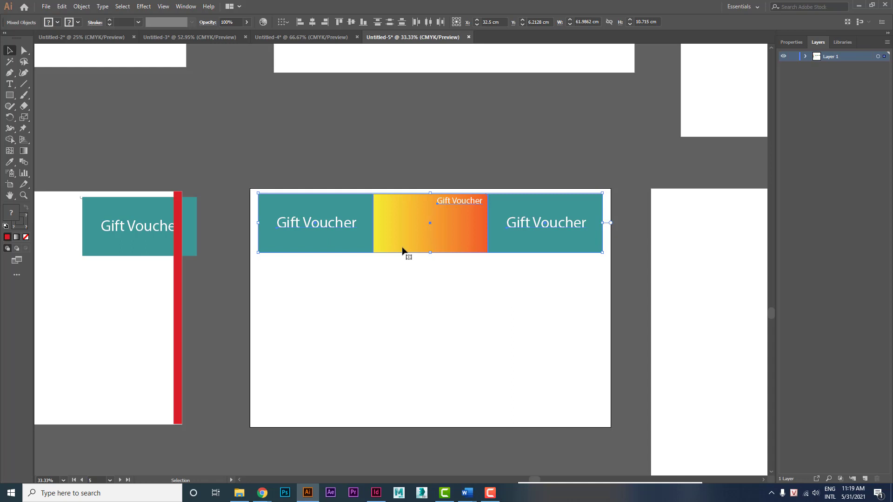
drag(400, 259, 399, 307)
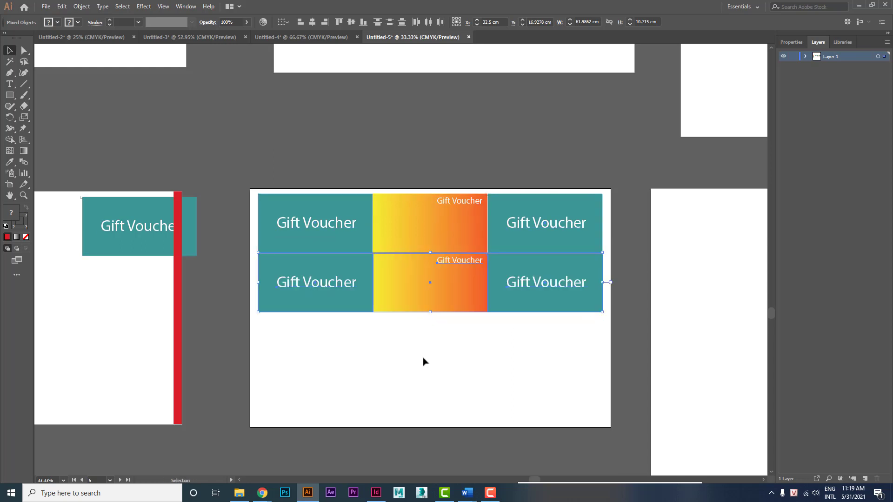
key(a)
key(v)
key(ctrl+d)
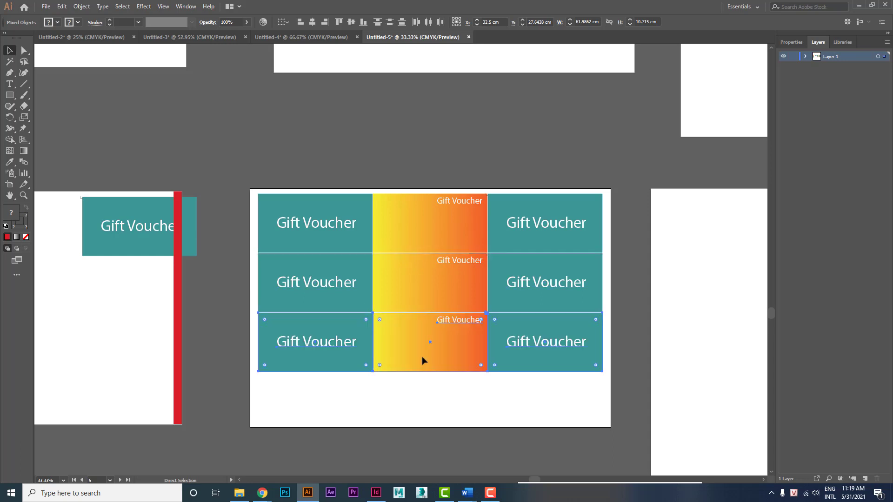
key(ctrl+d)
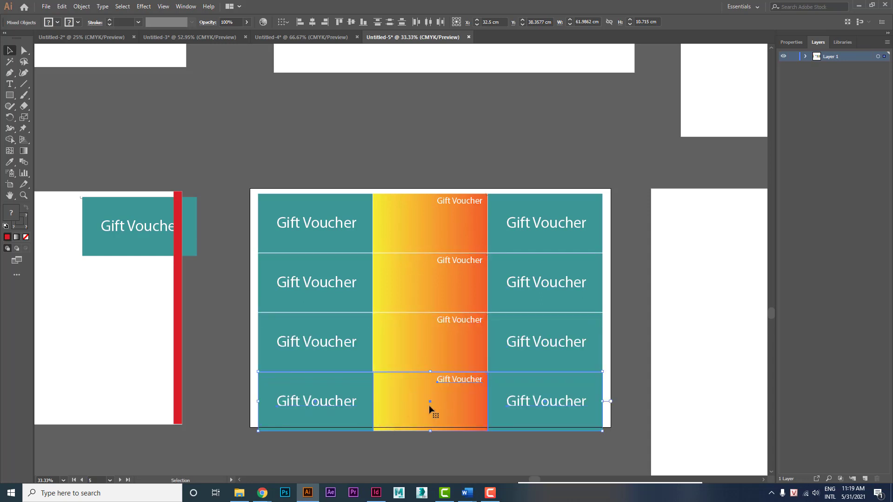
Try removing the bottom voucher row that overflows Artboard 5, and undo the deletion.
key(Delete)
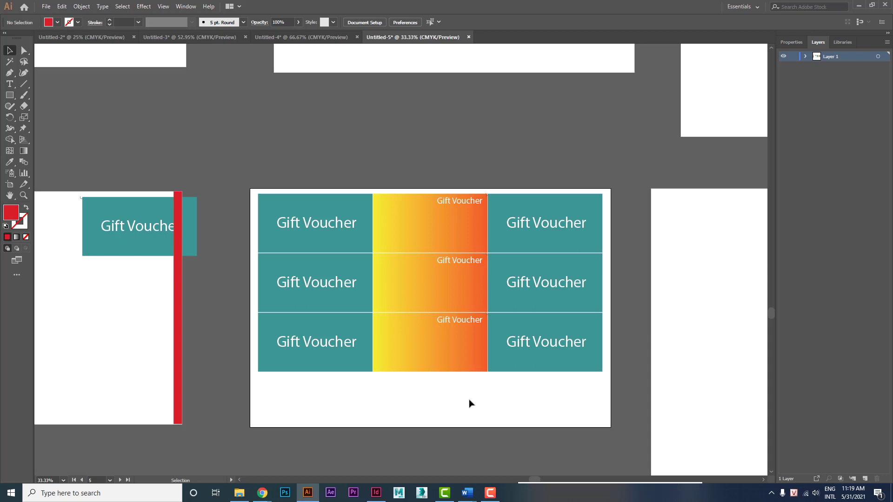
key(a)
key(v)
key(ctrl+z)
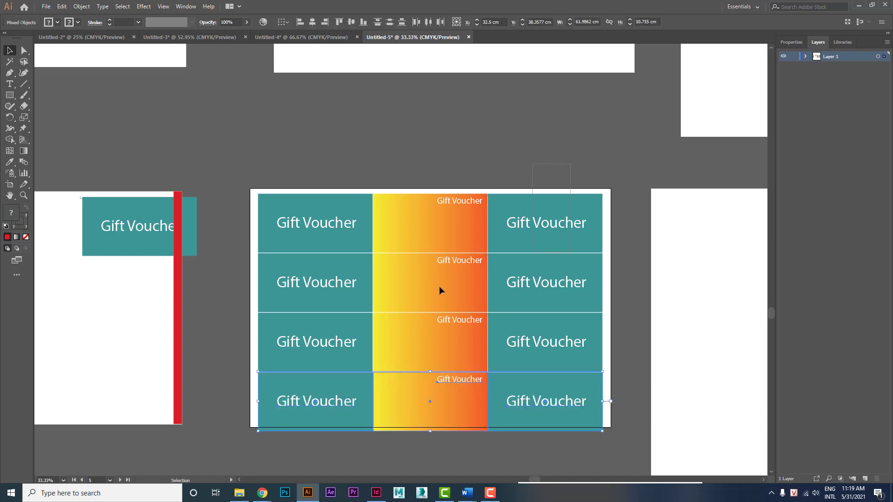
Rotate the four voucher rows 90 degrees, align them to the left of Artboard 5, and remove the teal vouchers extending above it.
drag(245, 441, 405, 150)
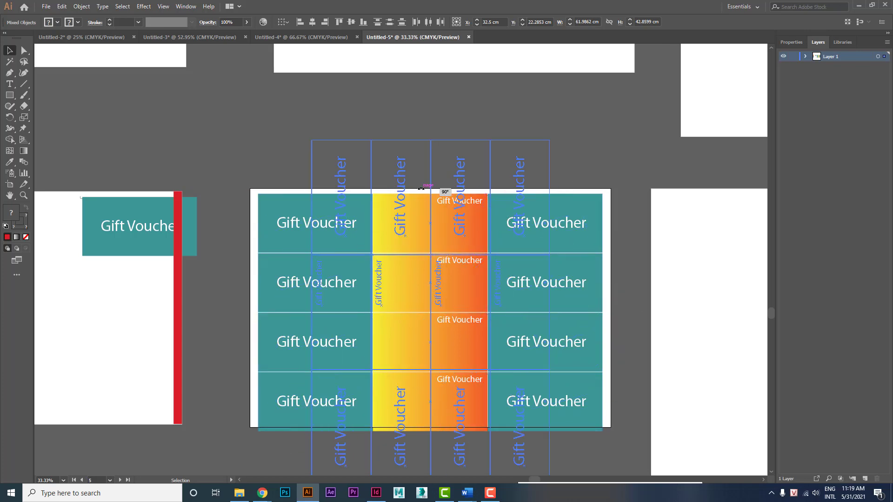
drag(417, 204, 348, 140)
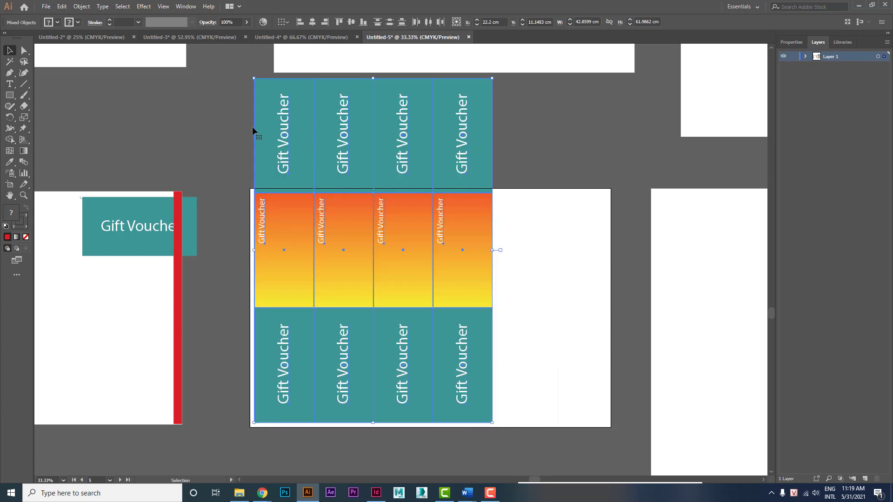
click(493, 161)
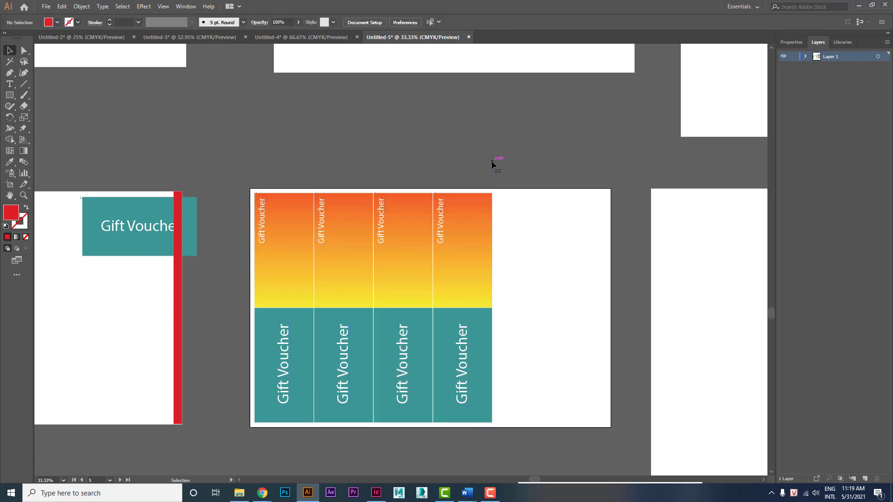
Duplicate the last upright voucher column twice to the right and centre the six columns horizontally on Artboard 5.
drag(522, 170, 440, 411)
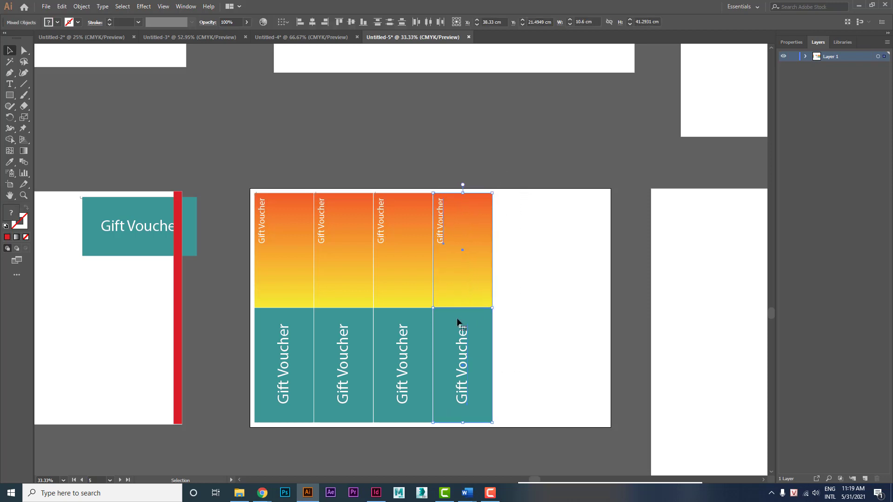
alt+shift+drag(458, 318, 529, 323)
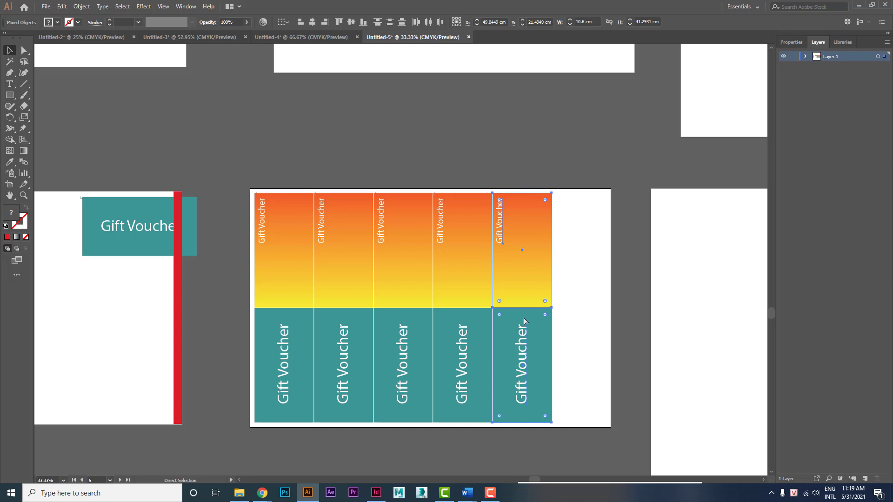
key(ctrl+d)
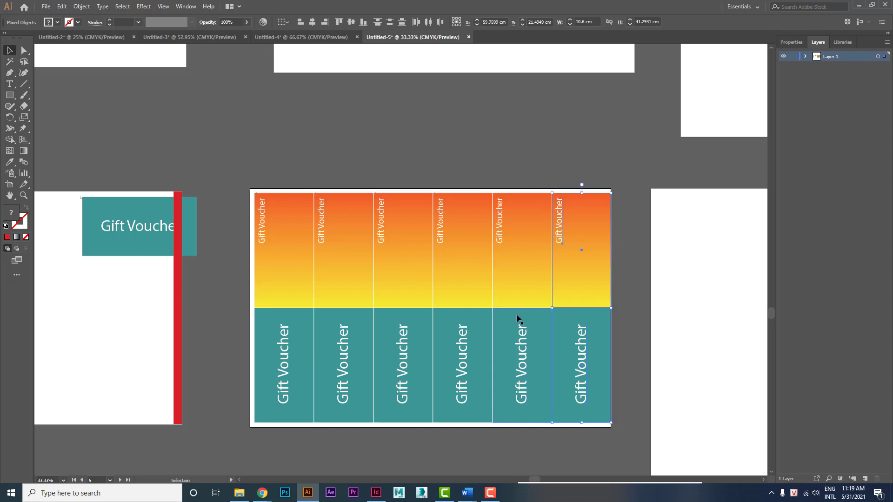
click(627, 238)
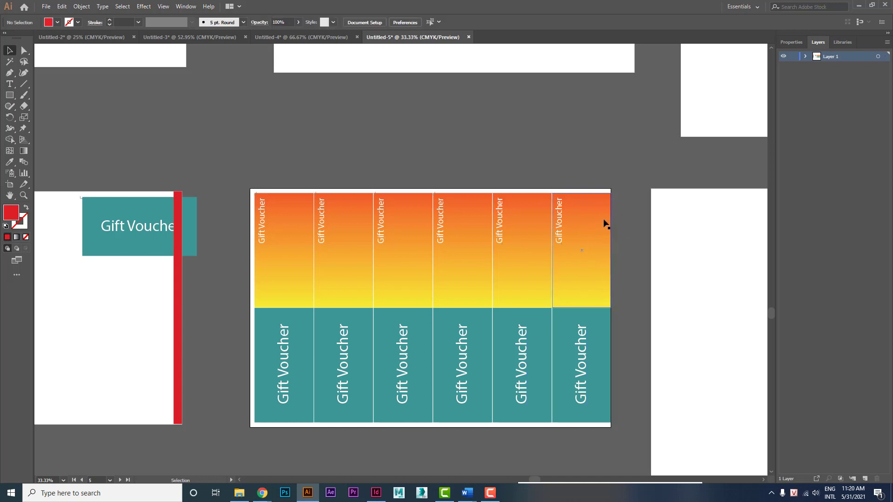
drag(306, 406, 304, 406)
click(436, 160)
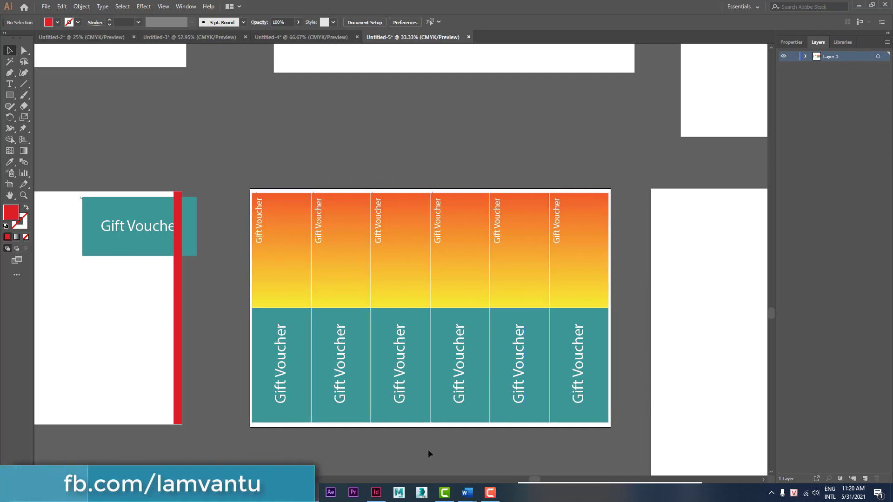
Copy the six voucher columns onto Artboard 6 and add a seventh column at the right end.
key(ctrl+minus)
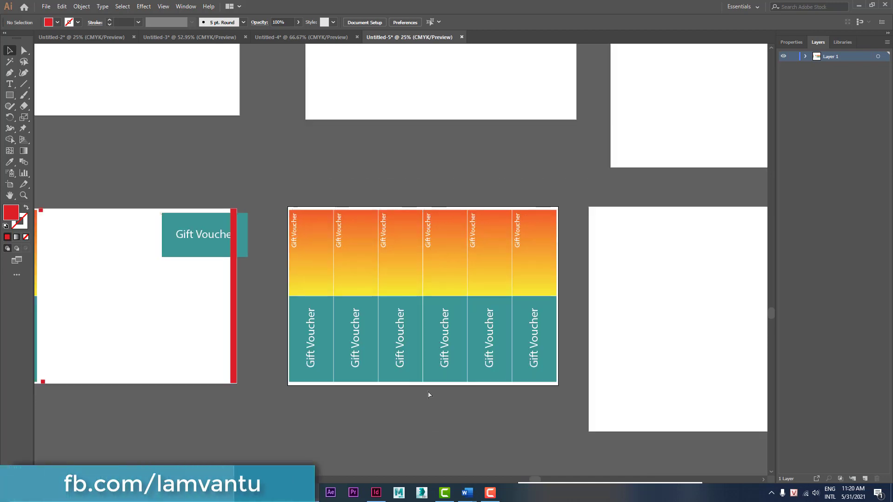
drag(534, 274, 304, 269)
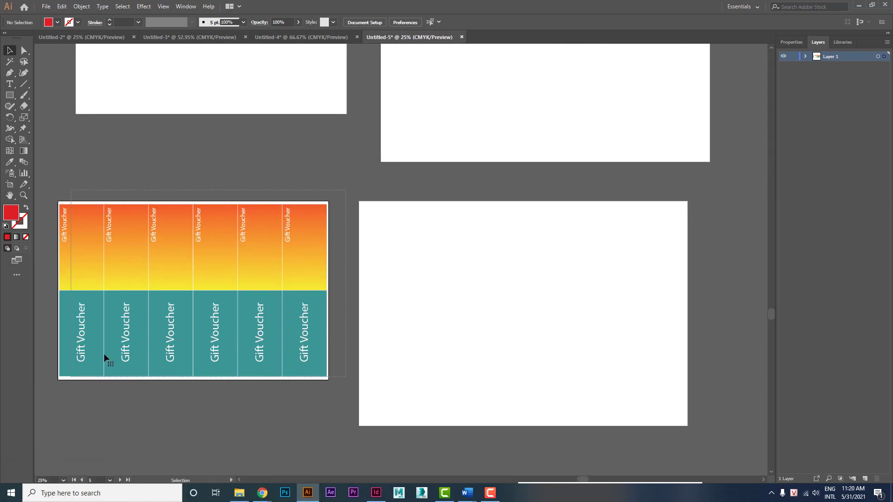
drag(105, 354, 448, 342)
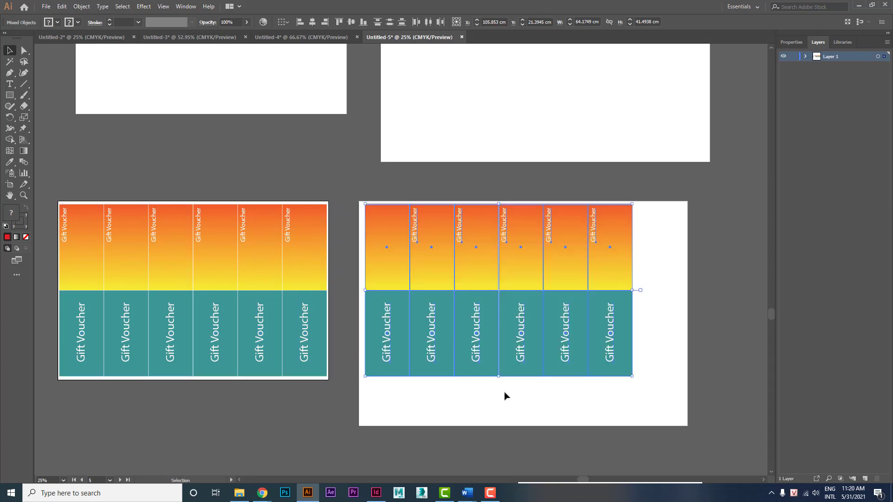
drag(653, 192, 590, 362)
drag(601, 305, 648, 314)
click(699, 303)
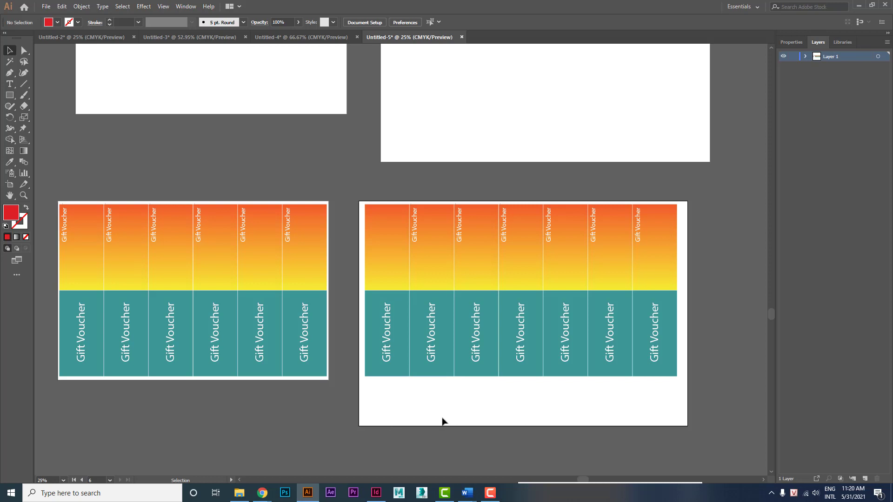
Draw a red strip about 79.5 cm wide and 1.6 cm high along the bottom edge of Artboard 6.
click(9, 95)
drag(358, 424, 690, 420)
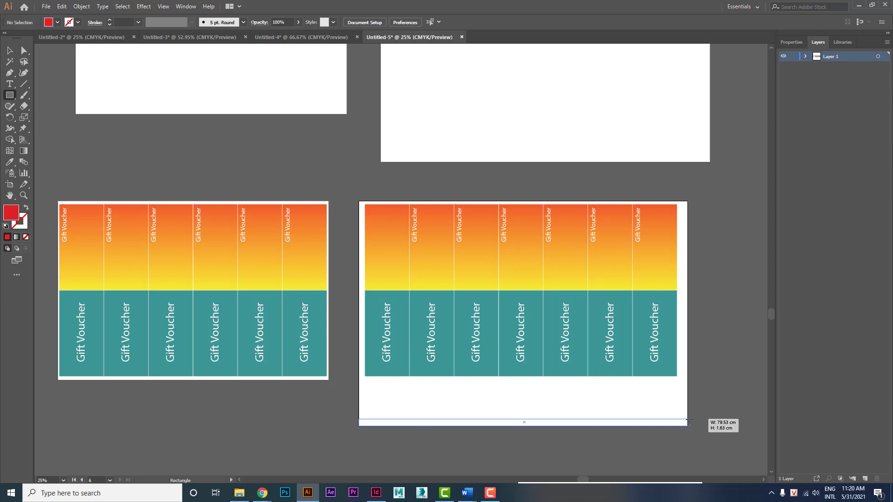
drag(690, 419, 691, 420)
key(v)
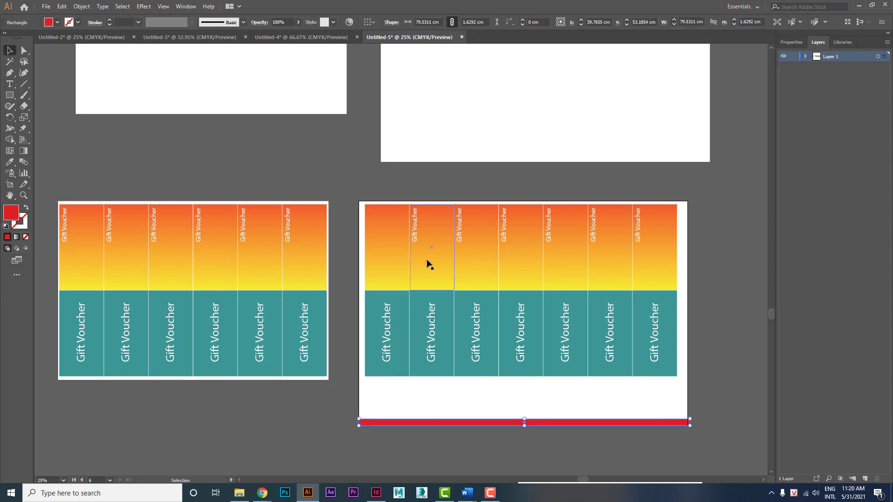
Move the seven voucher columns down on Artboard 6 and copy the red strip to the artboard's top edge.
drag(353, 201, 654, 348)
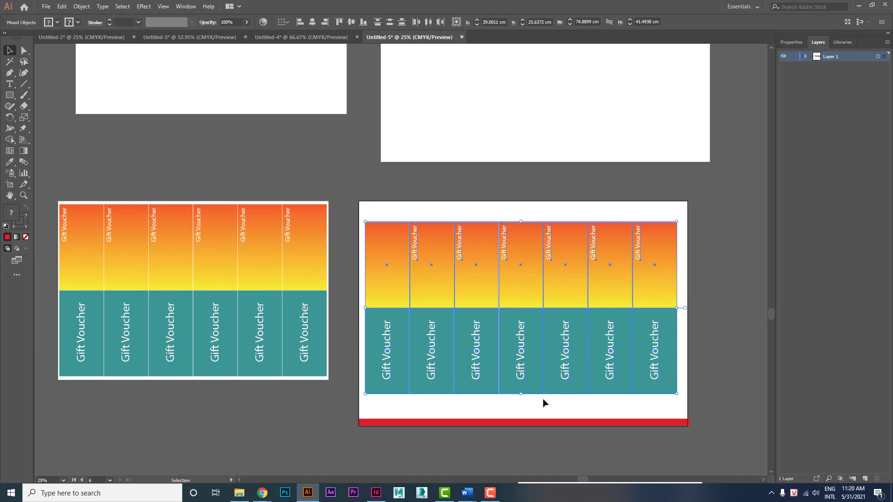
click(544, 421)
drag(543, 420, 519, 207)
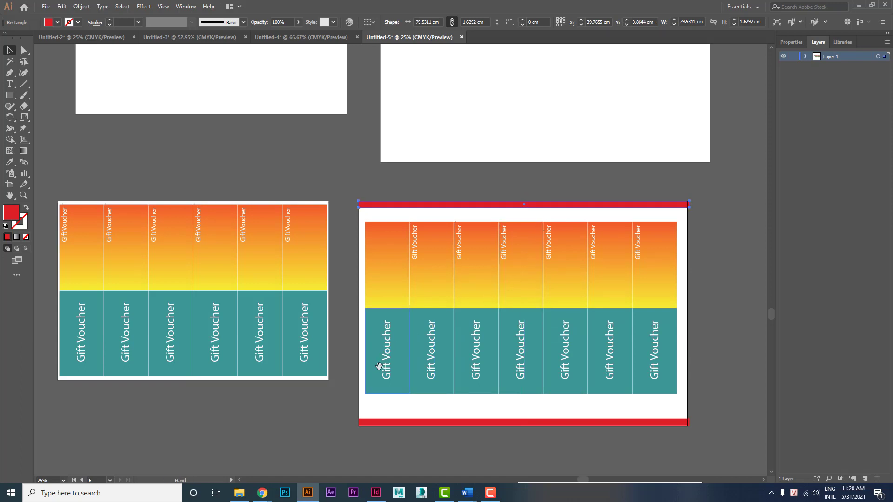
Delete the rightmost voucher column on Artboard 5, leaving five columns.
drag(363, 371, 618, 365)
click(540, 413)
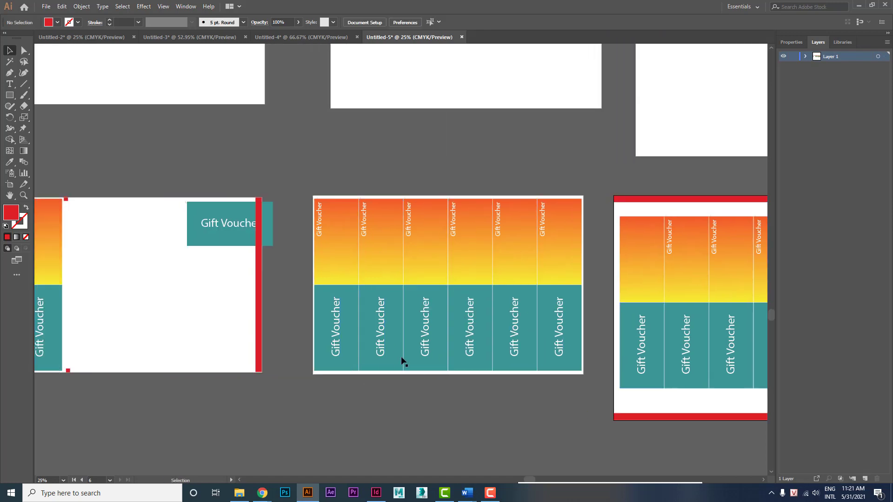
drag(590, 191, 543, 375)
key(Delete)
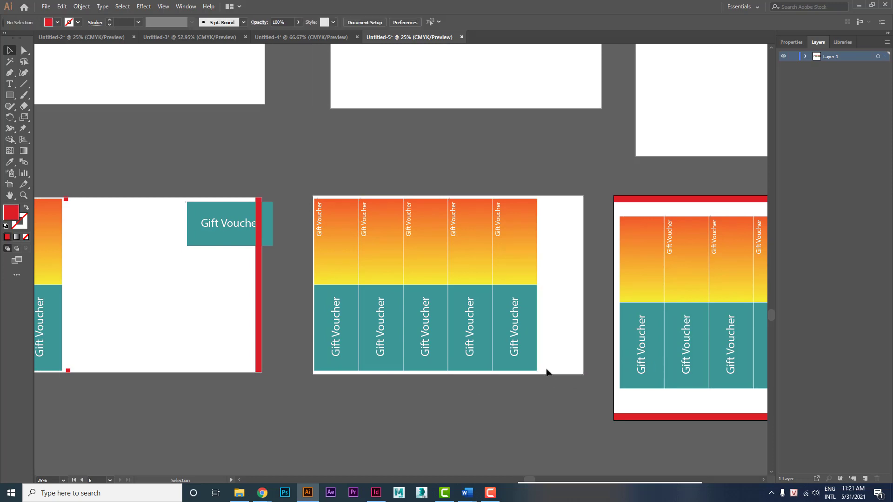
Copy the vertical red strip from Artboard 4 to Artboard 5's right edge and shift the five voucher columns slightly right.
click(257, 290)
drag(256, 293, 578, 297)
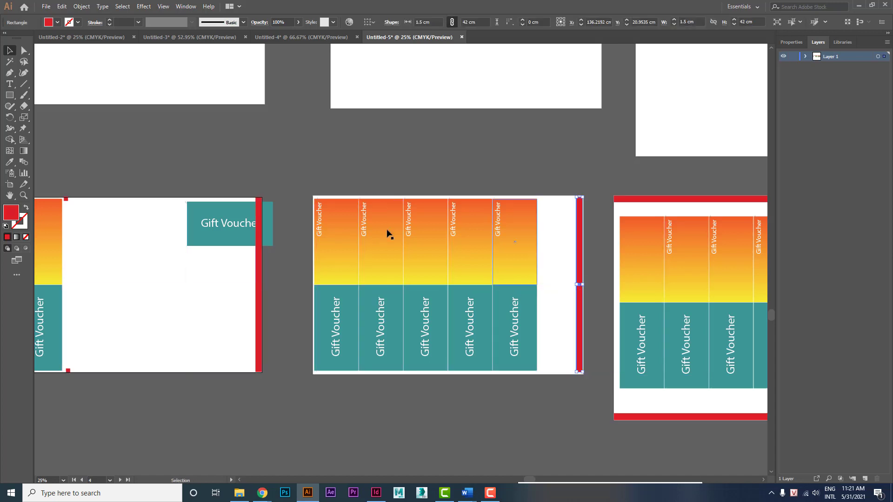
drag(319, 182, 530, 360)
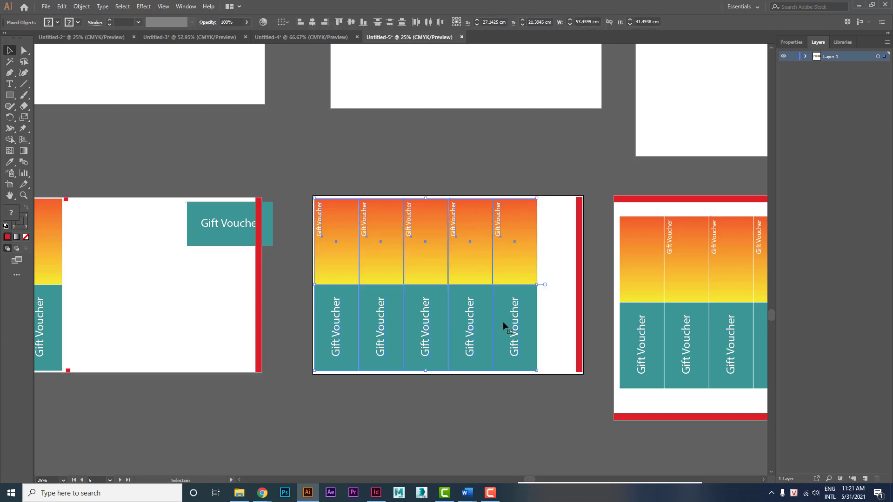
drag(503, 322, 518, 322)
click(504, 405)
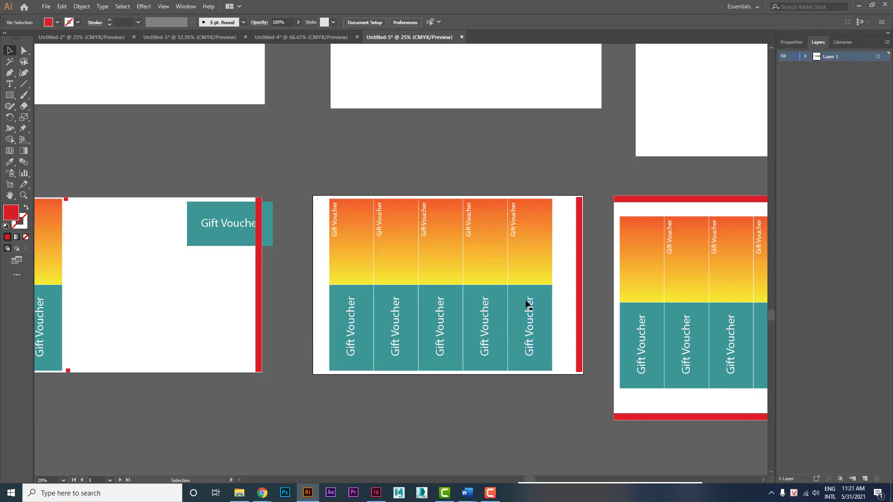
drag(439, 264, 219, 228)
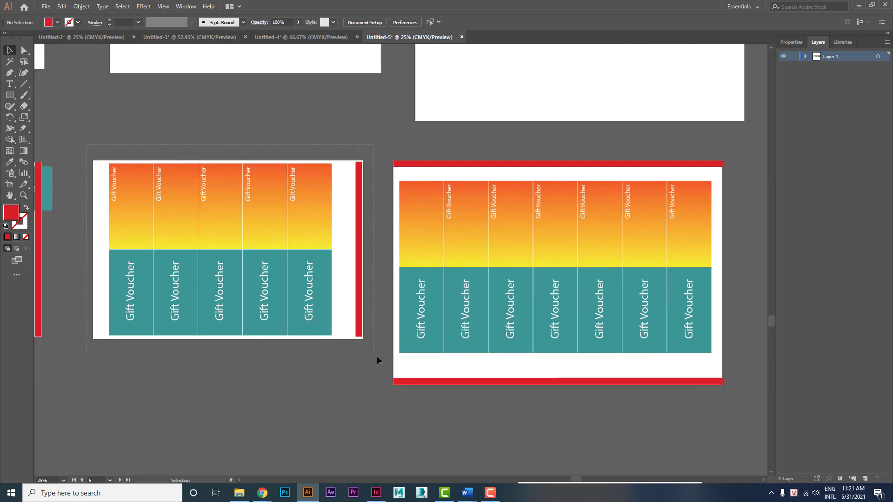
drag(380, 356, 173, 250)
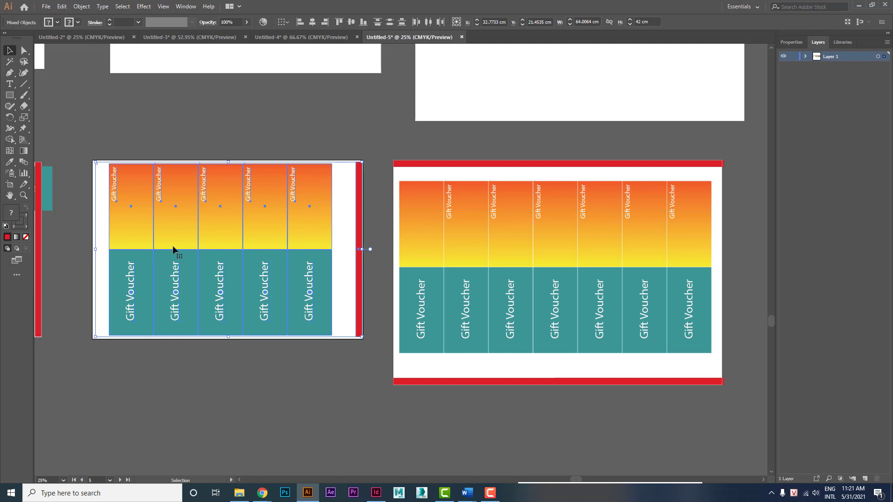
click(193, 126)
Add the text label "65CM", enlarge it to about 90 pt, and place it at the top edge of Artboard 5.
drag(193, 126, 259, 162)
click(9, 84)
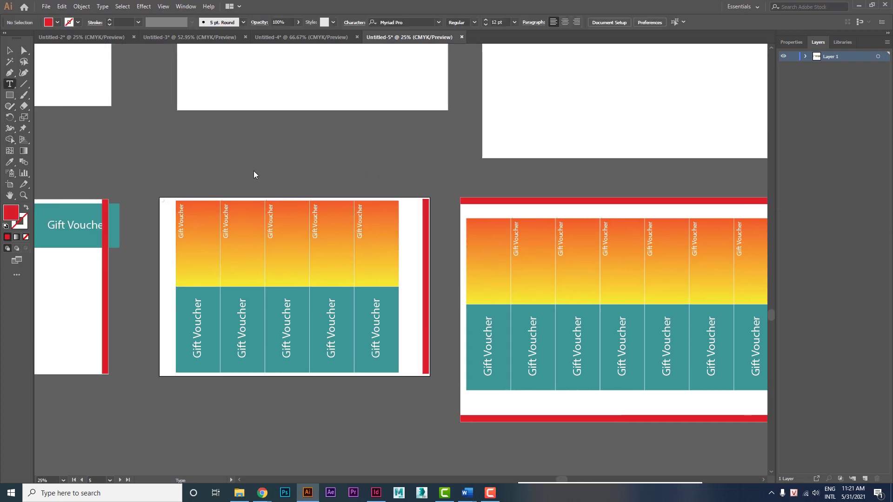
click(255, 177)
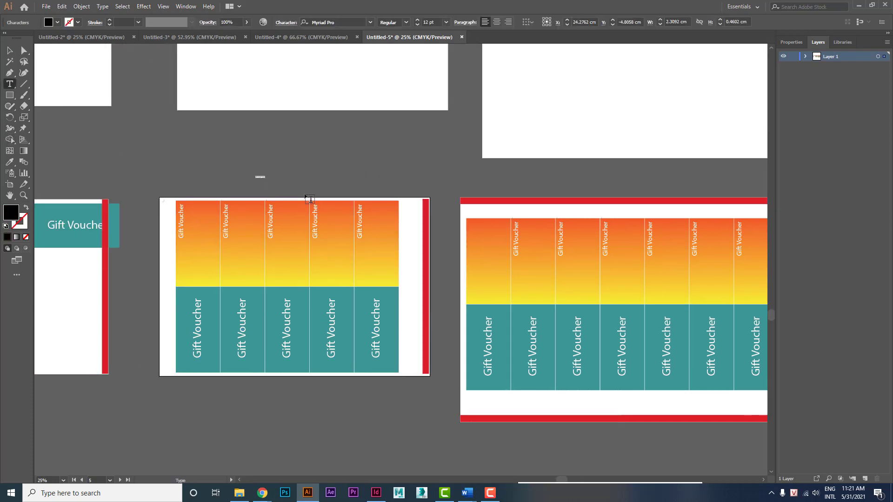
text(5)
key(Escape)
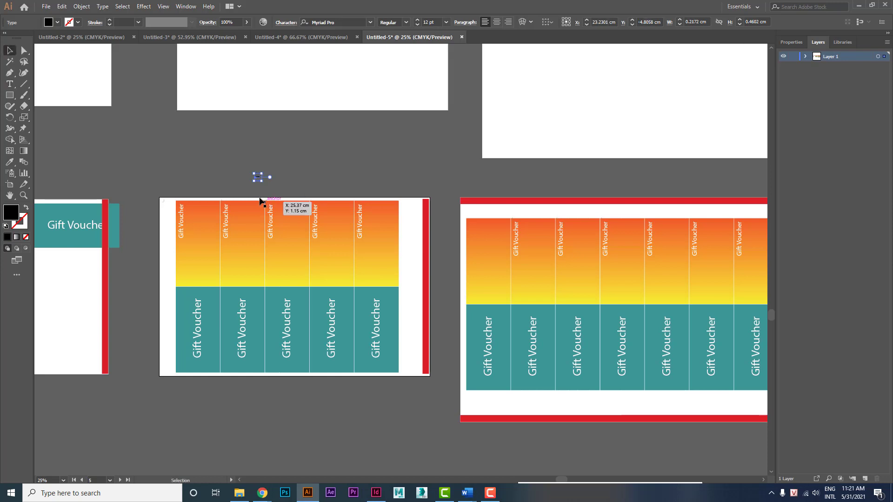
drag(259, 178, 335, 225)
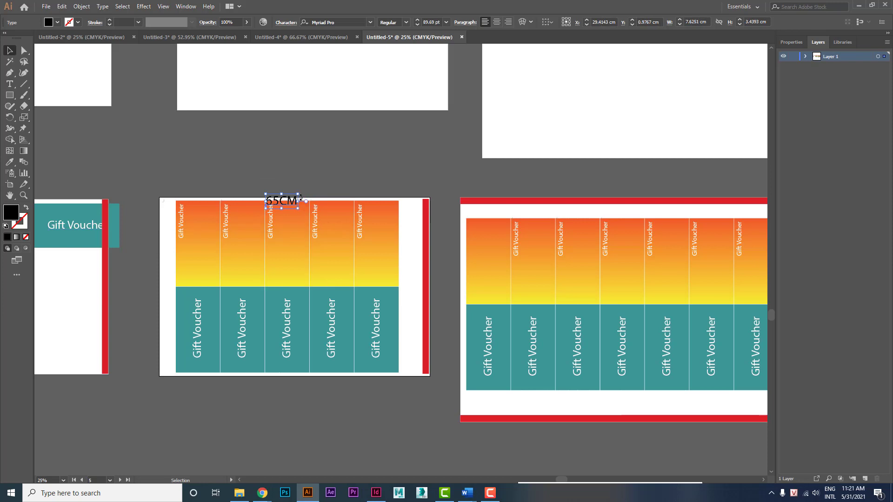
Enlarge the size label to about 266 pt and place labels reading 65CM, 43 and 79CM beside Artboards 5 and 6.
drag(315, 184, 317, 161)
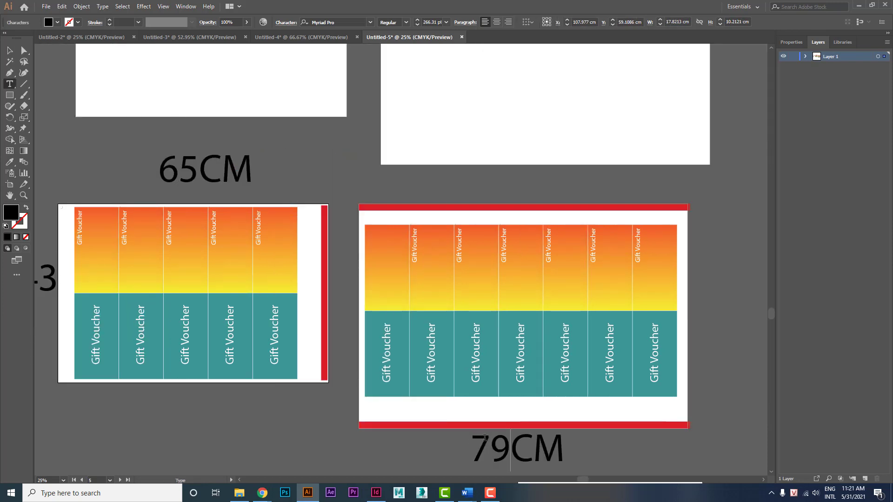
key(Escape)
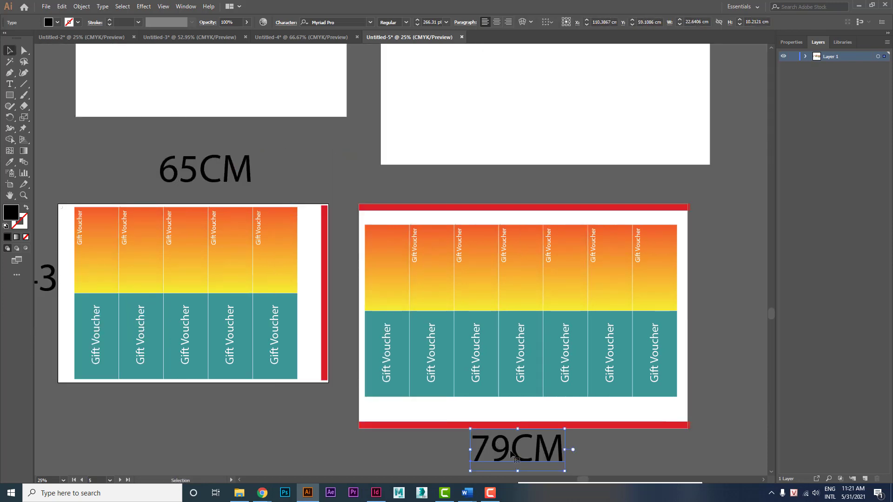
Copy the 79CM label to the right side of Artboard 6 and change the copy's text to "54CM".
drag(512, 454, 726, 305)
key(t)
double_click(725, 304)
drag(730, 300, 689, 305)
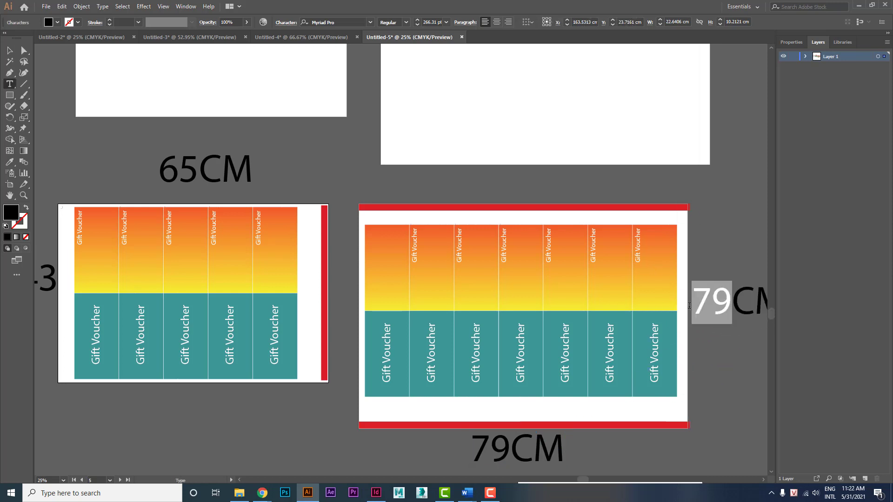
text(54)
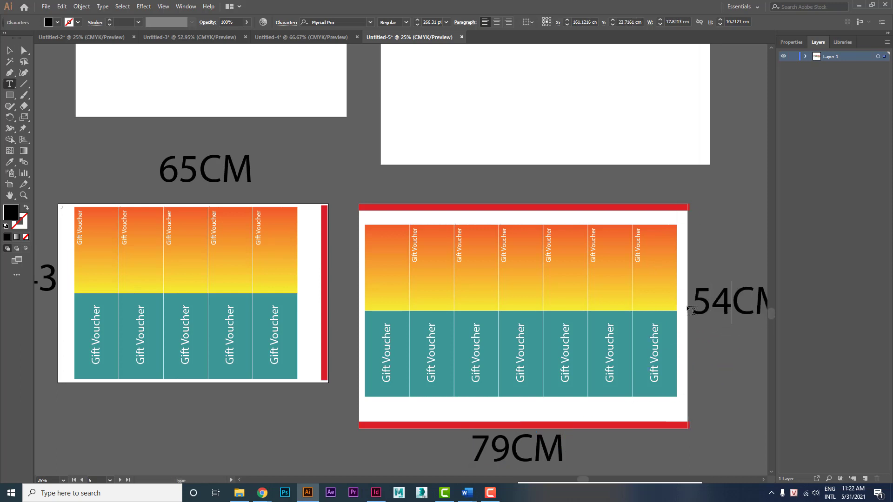
key(Escape)
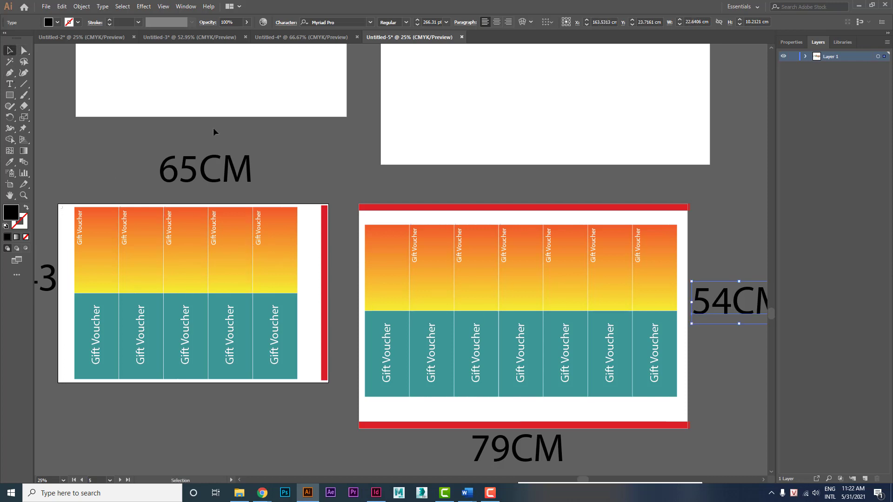
click(322, 168)
Examine the labelled voucher layout on Artboard 5 alongside the full set of artboards.
key(ctrl+minus)
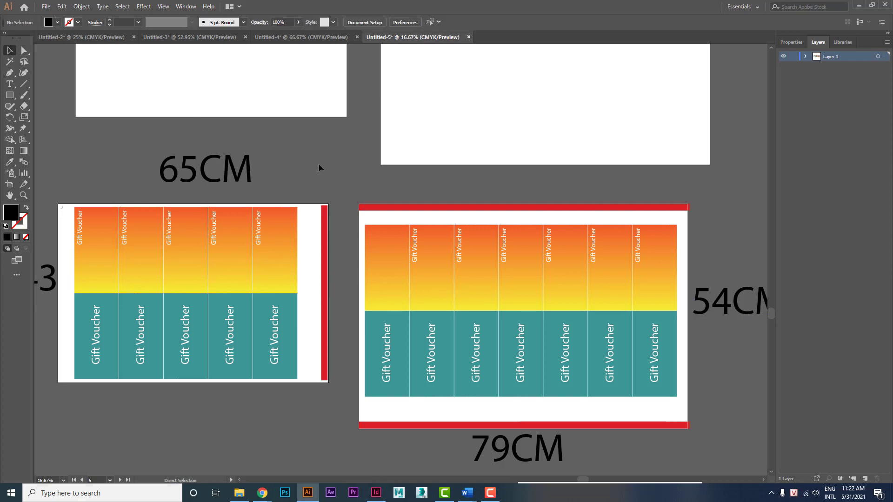
scroll(519, 320, left, 5)
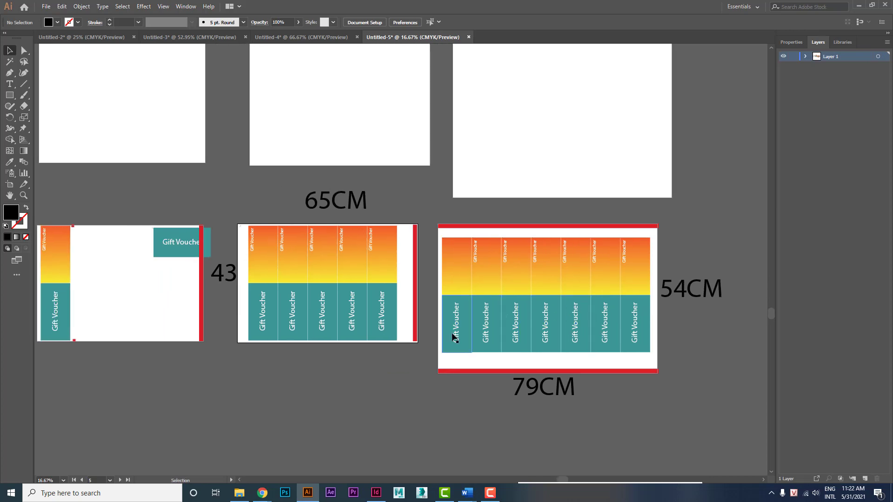
drag(427, 197, 219, 378)
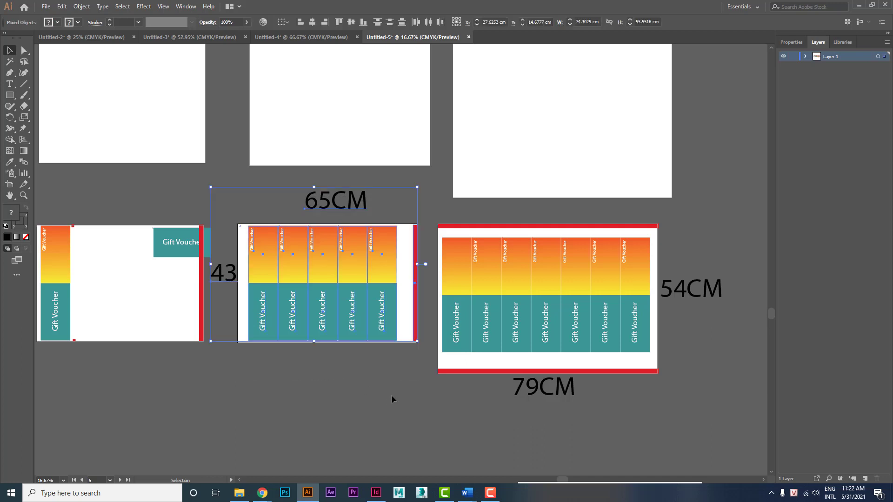
click(404, 325)
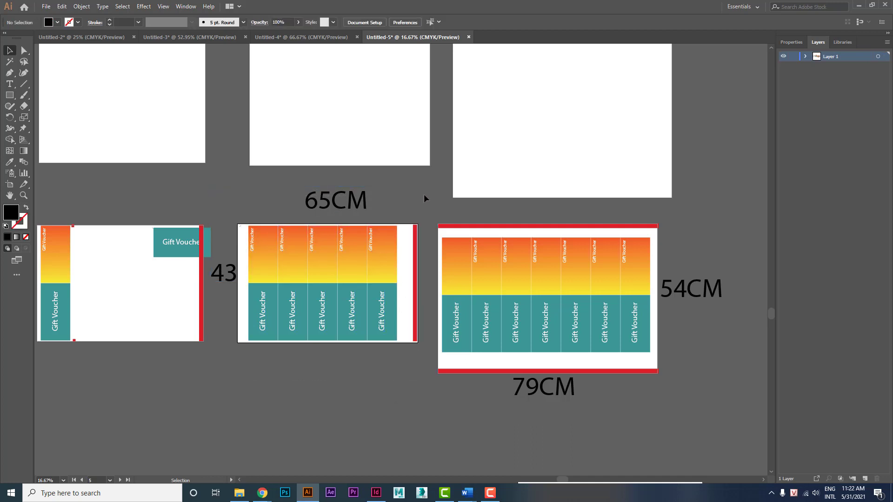
drag(422, 196, 231, 359)
click(303, 365)
key(ctrl+alt+0)
Switch to Document1 in Word, review the listed print sheet sizes and the "In tự trở" print style, and return to Illustrator.
mouse_move(468, 493)
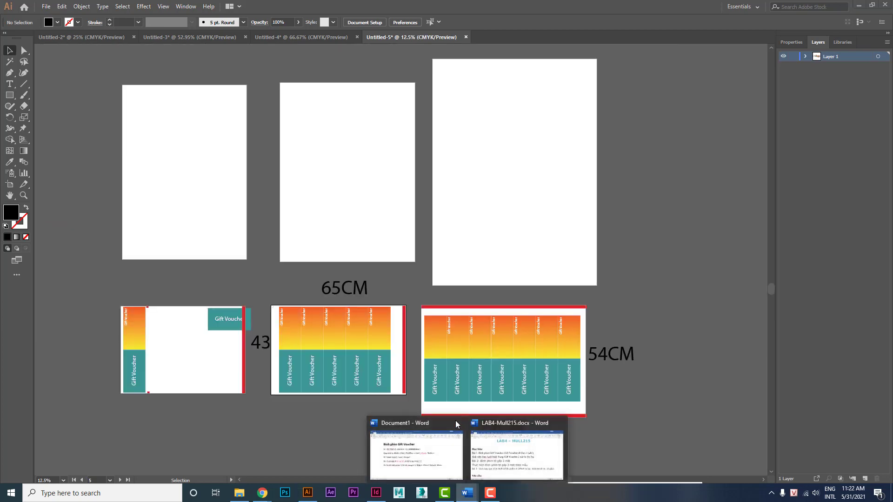
click(446, 462)
click(446, 463)
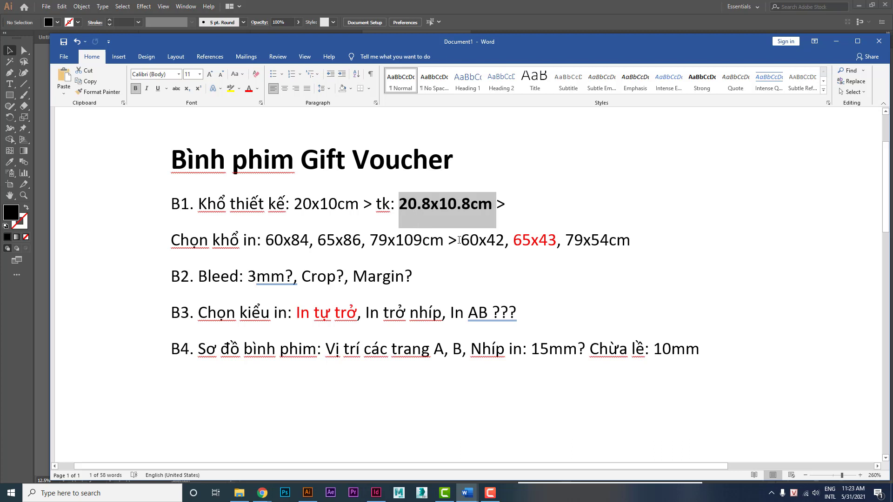
drag(460, 240, 627, 241)
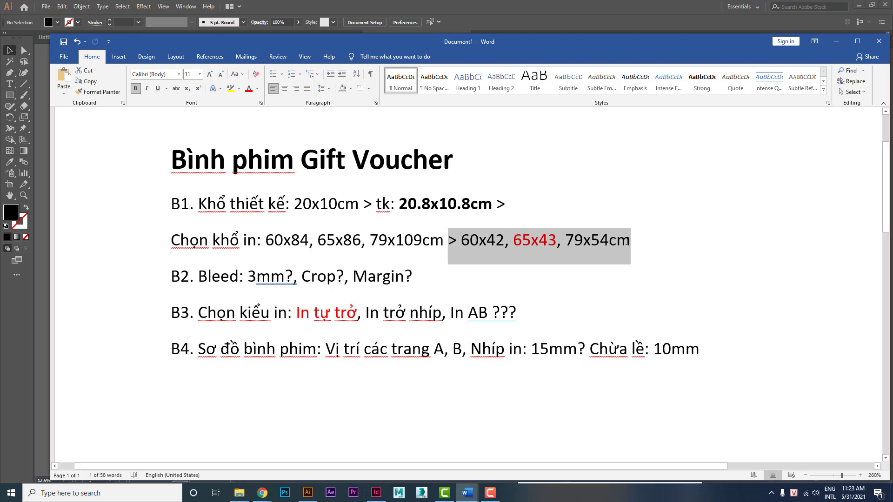
click(629, 269)
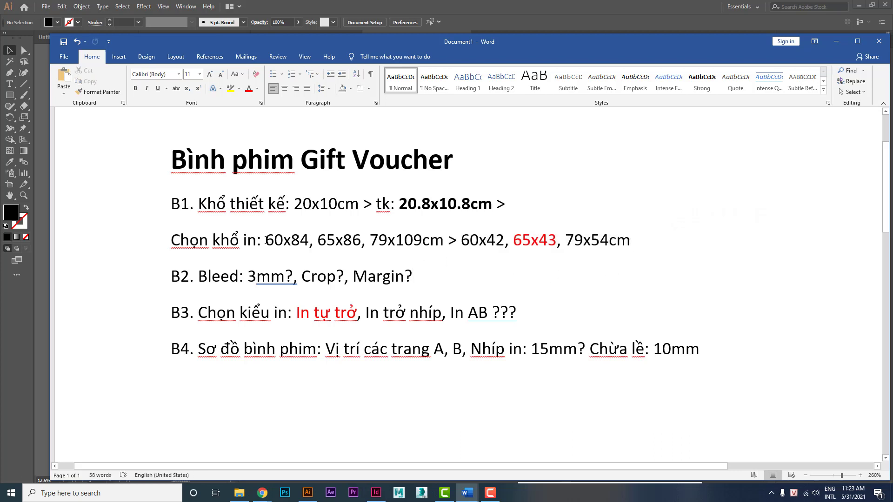
drag(266, 240, 412, 244)
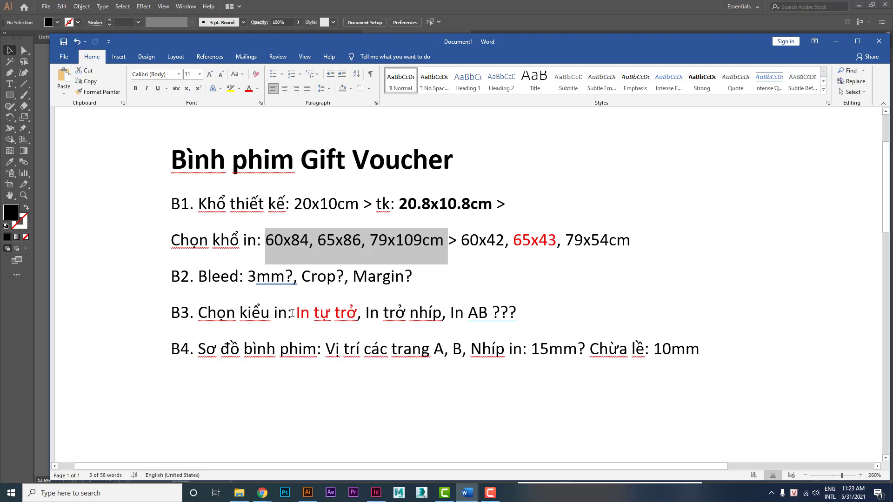
drag(293, 313, 356, 313)
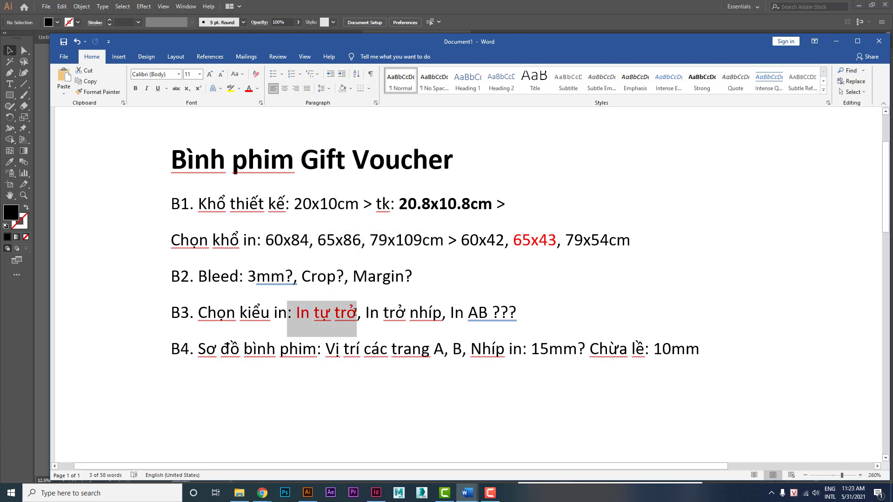
click(836, 41)
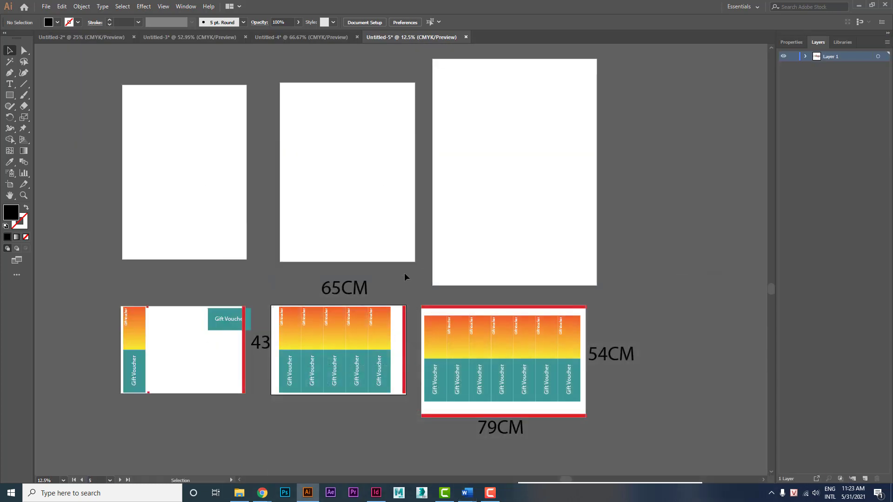
Examine the five voucher columns and red strip on Artboard 5 and compare them with the layout on Artboard 6.
key(z)
drag(252, 280, 438, 424)
key(v)
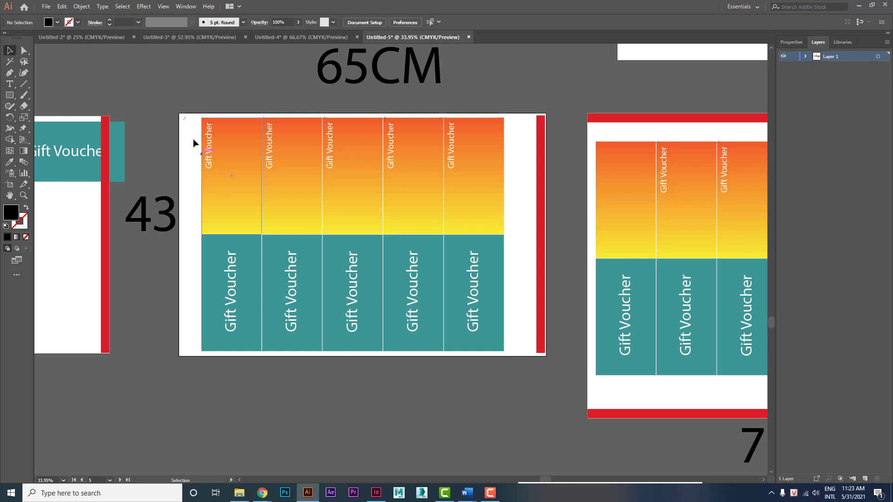
drag(193, 112, 493, 347)
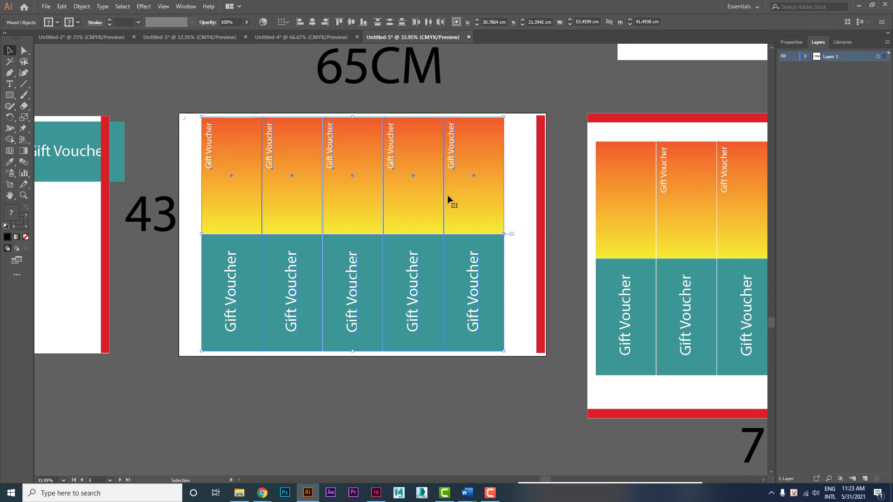
click(519, 195)
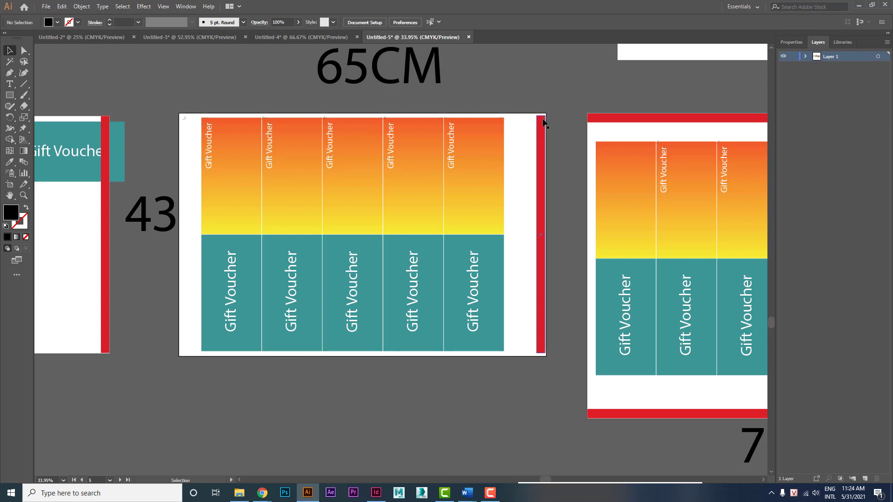
click(544, 161)
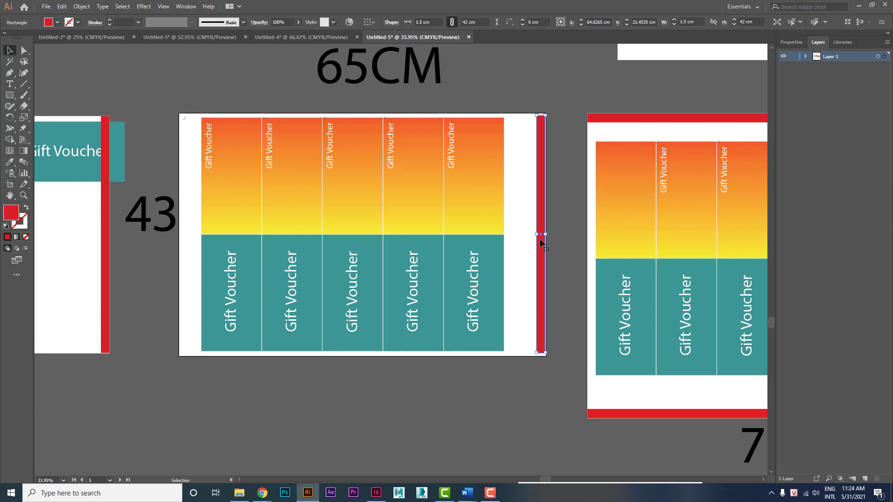
click(566, 253)
drag(602, 253, 514, 253)
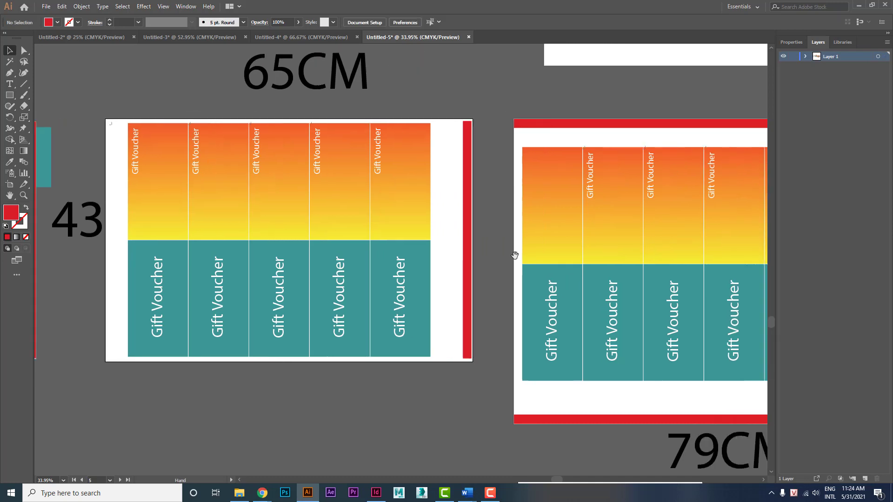
drag(465, 191, 119, 353)
click(495, 273)
drag(472, 278, 211, 251)
drag(683, 87, 236, 391)
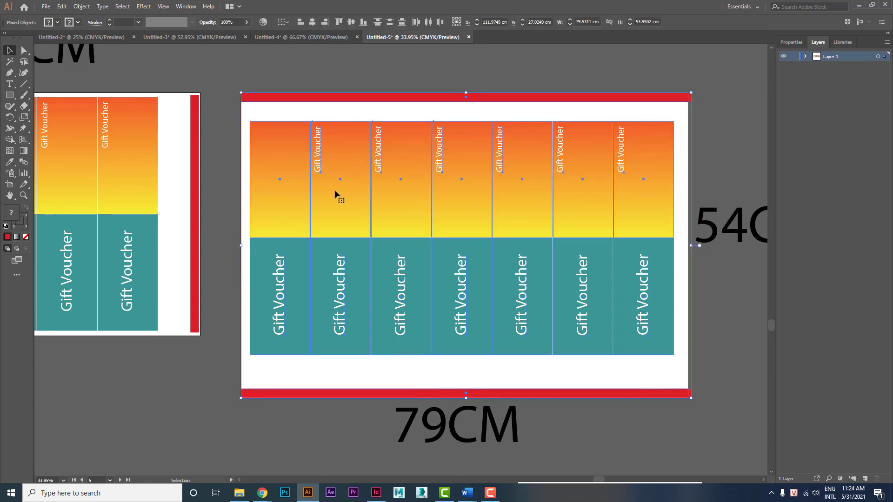
Extend Artboard 5's vertical red strip to about 43.1 cm tall so it spans the artboard's full height.
key(ctrl+z)
key(ctrl+plus)
key(ctrl+plus)
key(ctrl+plus)
key(ctrl+plus)
key(ctrl+minus)
key(ctrl+minus)
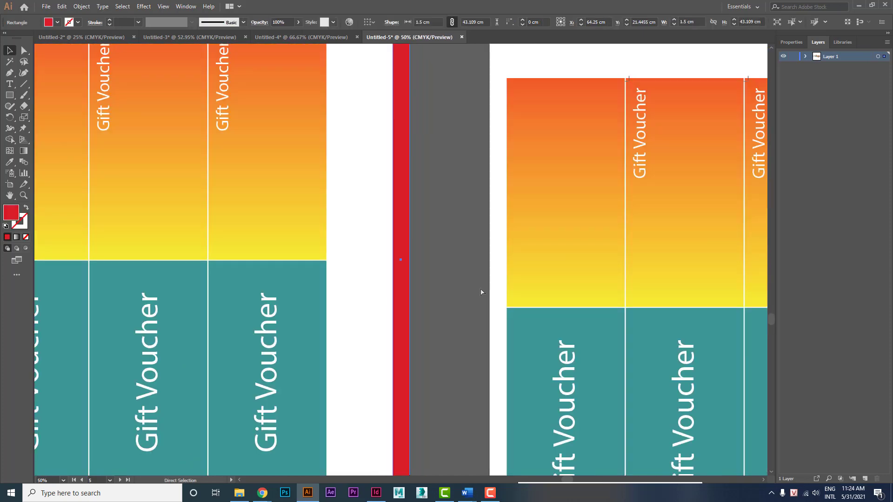
key(ctrl+minus)
key(ctrl+minus)
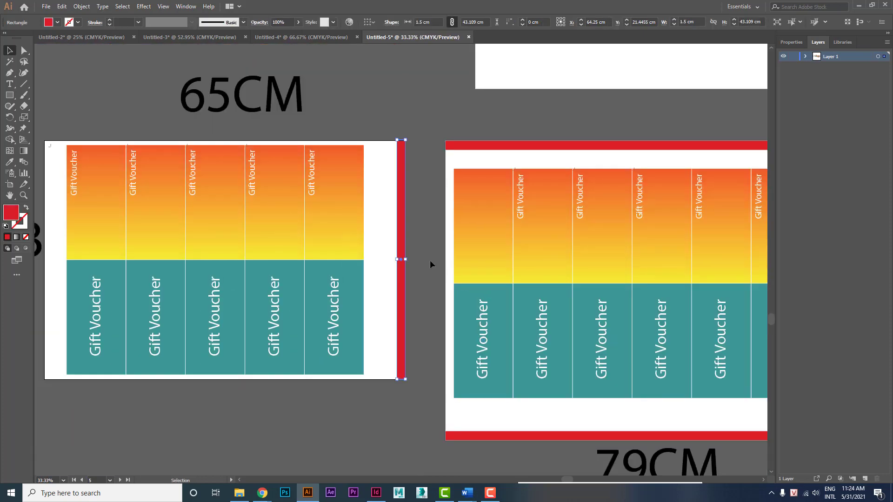
Show the rulers and place a horizontal guide through the middle of Artboard 5's red strip, where the voucher fronts and backs meet.
key(ctrl+r)
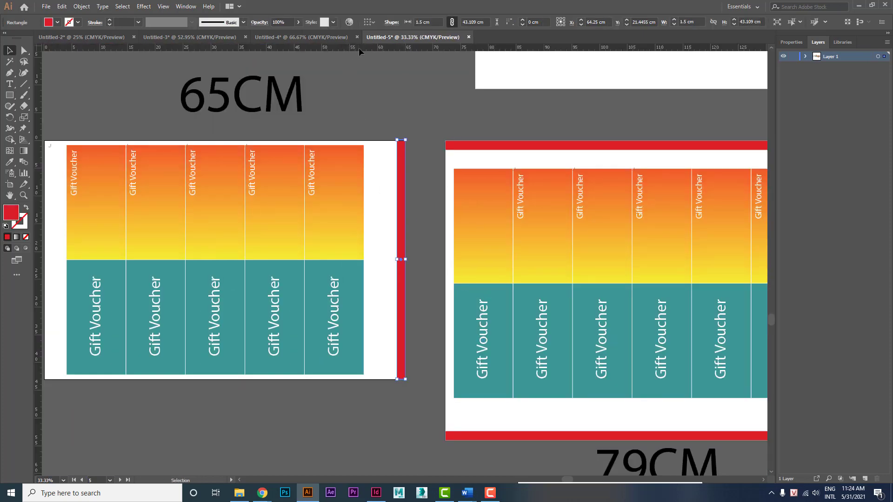
drag(358, 47, 402, 260)
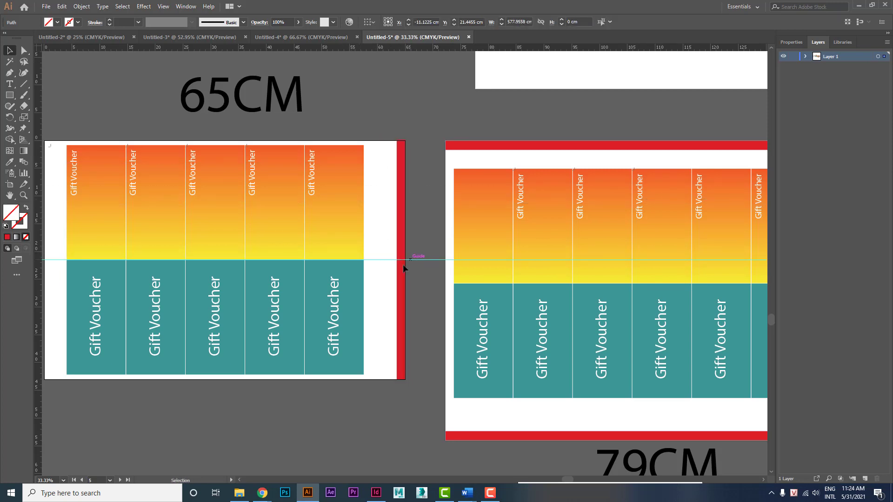
drag(59, 241, 371, 340)
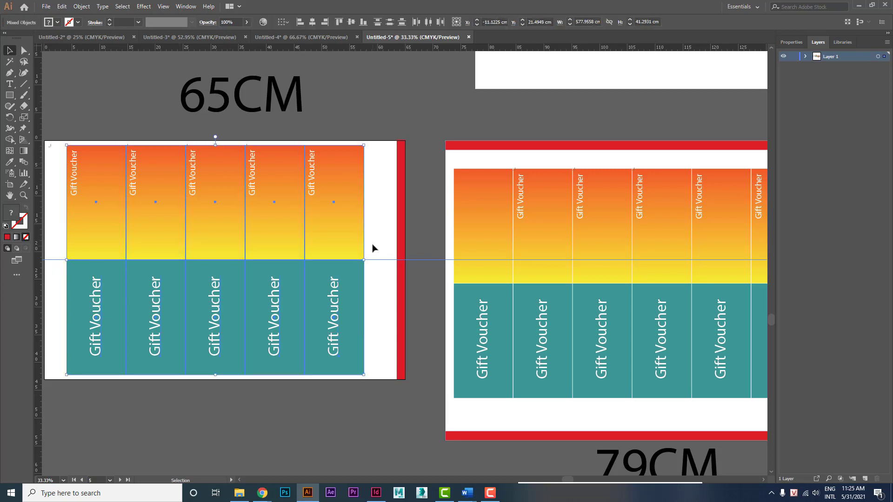
drag(484, 283, 359, 251)
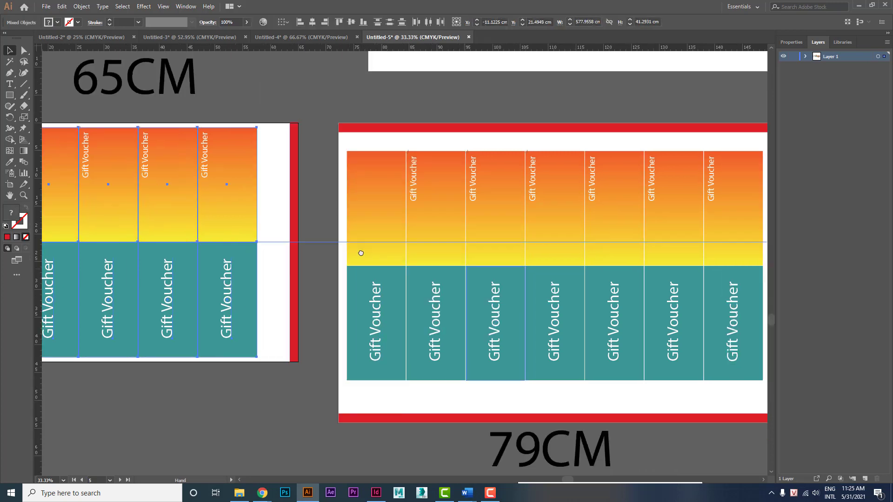
drag(595, 279, 428, 249)
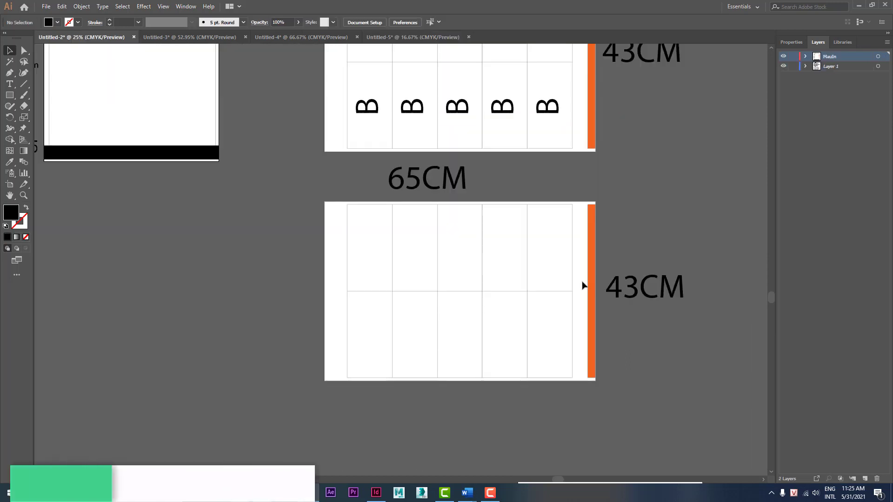
Compare the A/B sheet diagrams in Untitled-2 with the voucher artwork in Untitled-4 and the layouts in Untitled-5.
scroll(582, 285, down, 4)
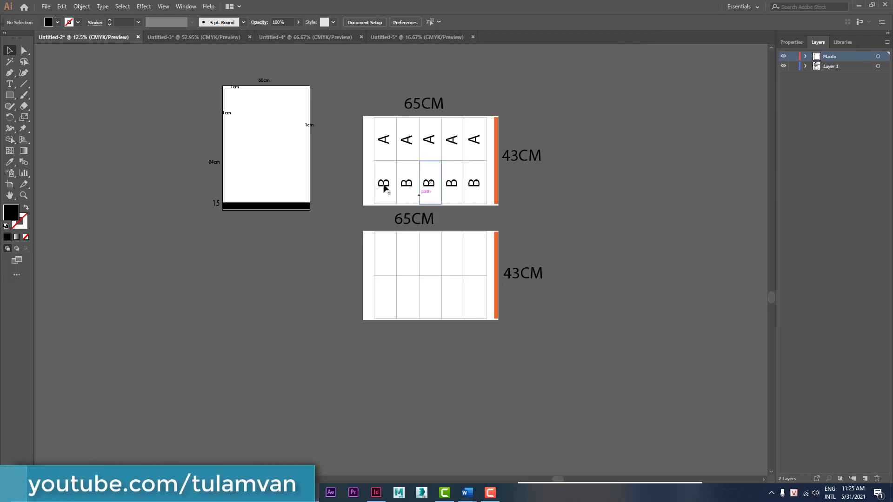
click(289, 36)
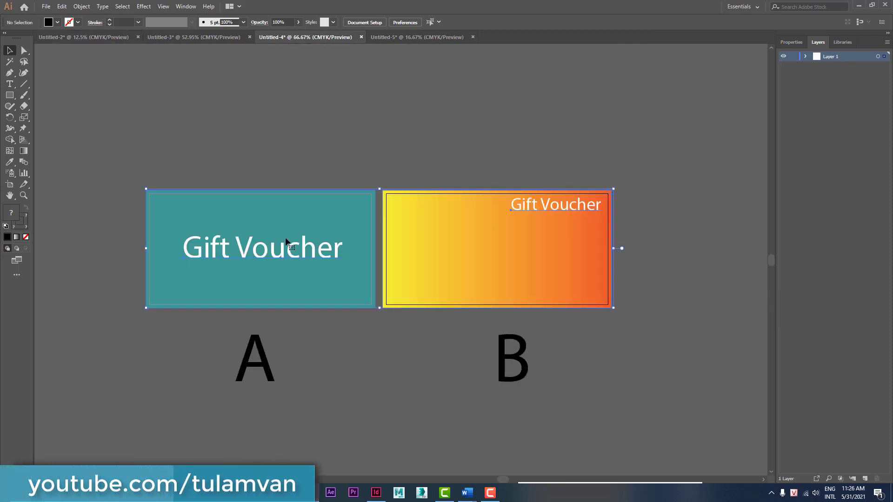
click(409, 37)
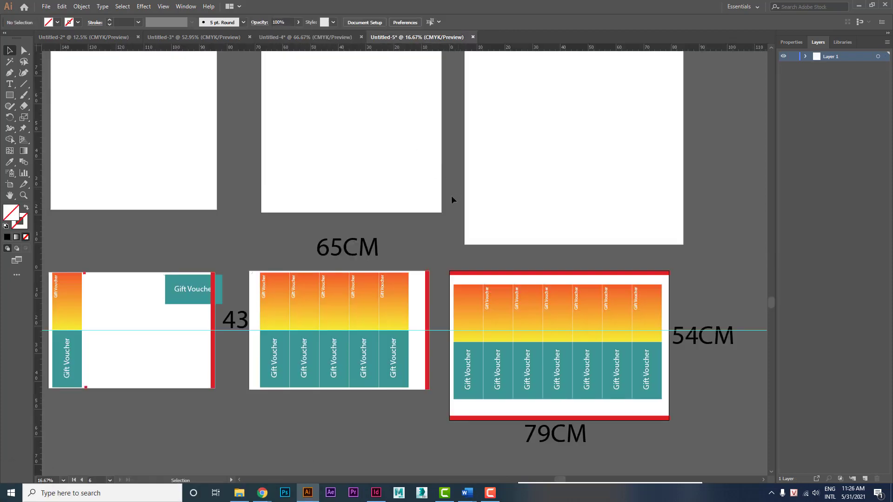
drag(451, 195, 553, 172)
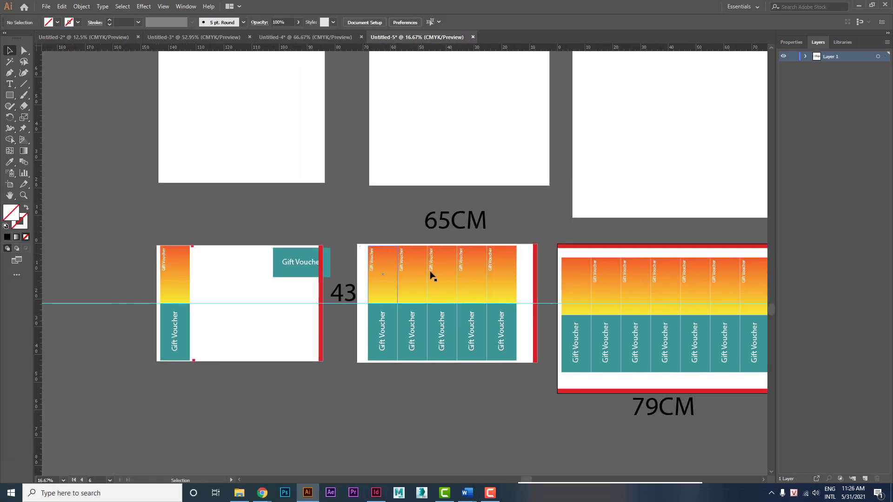
key(ctrl+Tab)
key(z)
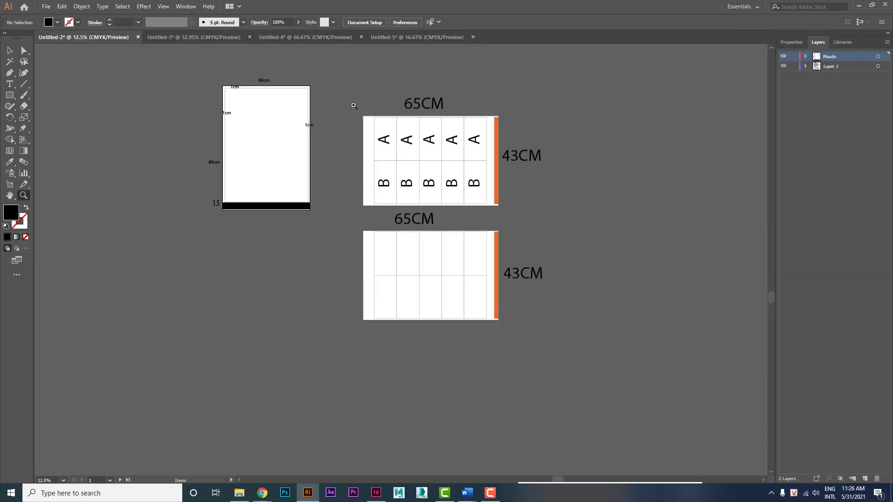
drag(353, 103, 502, 240)
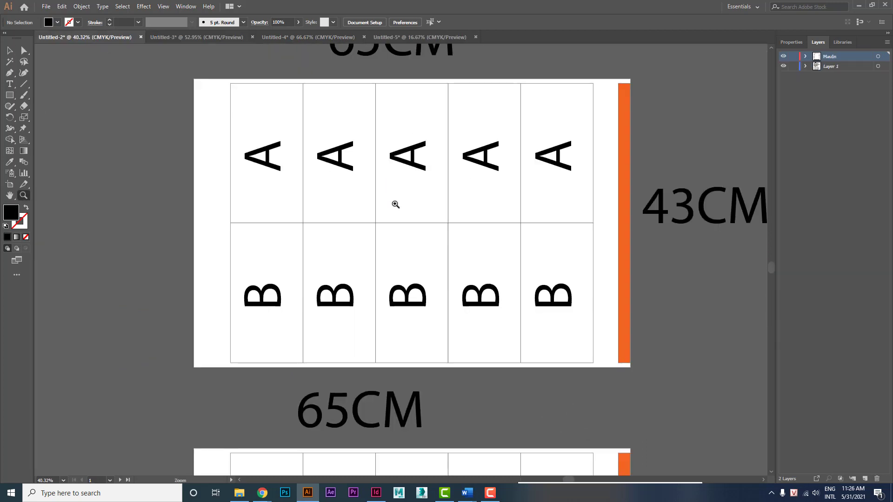
Check the empty lower 65x43 cm grid in Untitled-2 against the five-column voucher sheet in Untitled-5, and review the neighbouring sheet layouts.
scroll(400, 205, down, 5)
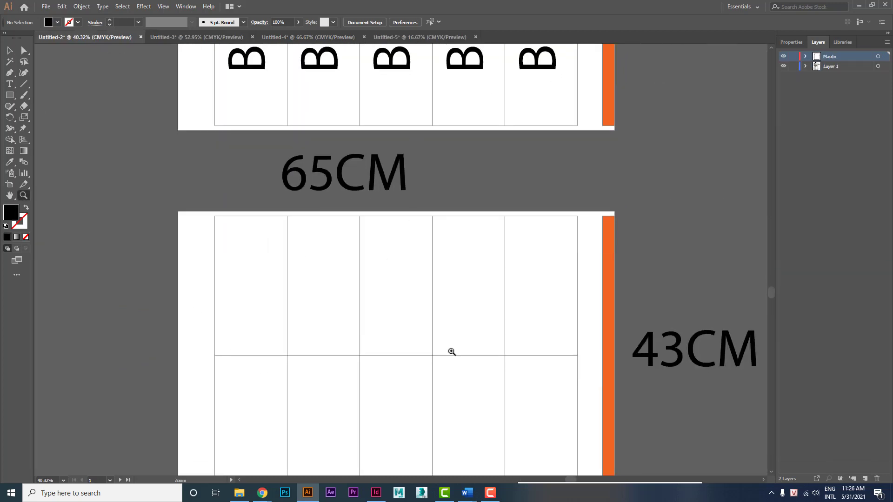
click(405, 40)
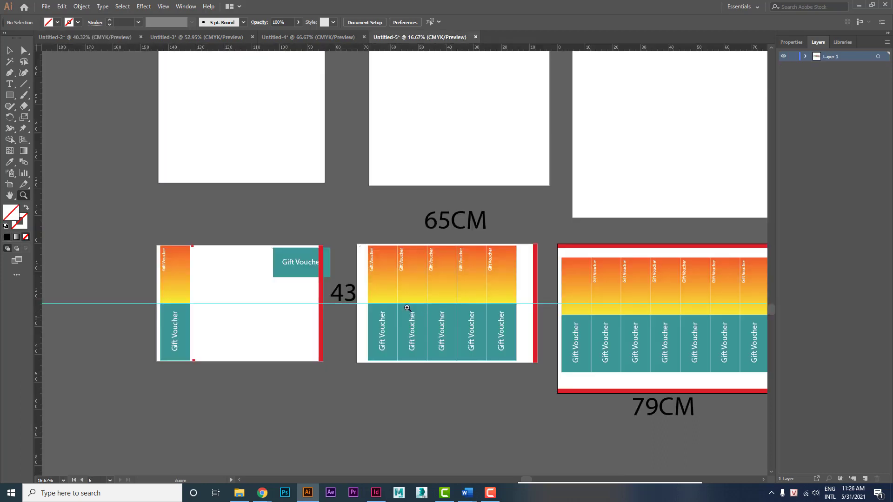
drag(333, 230, 575, 408)
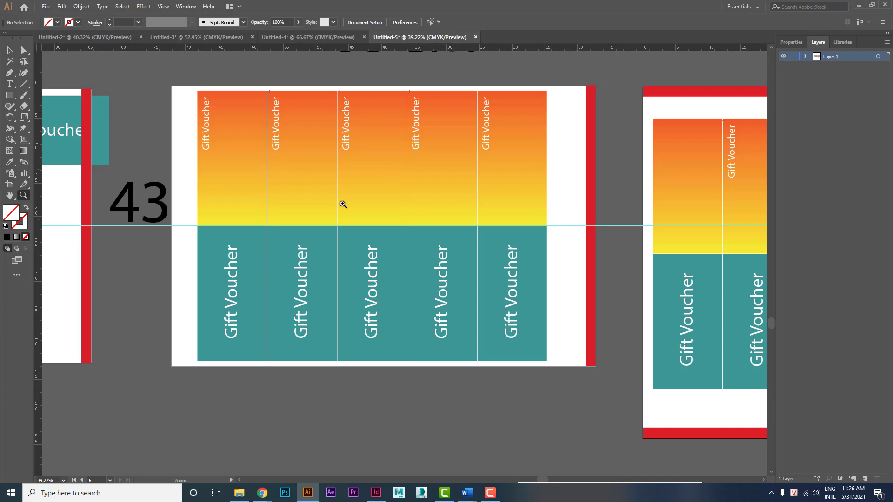
key(ctrl+minus)
key(ctrl+minus)
key(ctrl+minus)
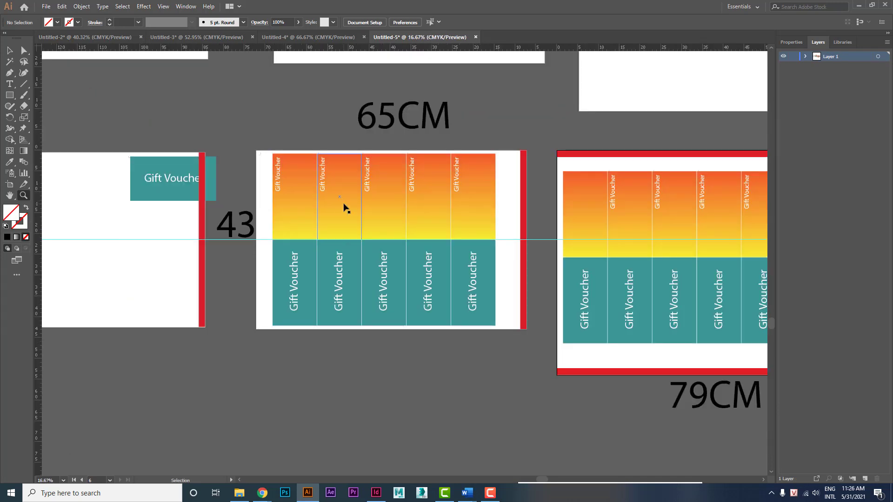
key(ctrl+minus)
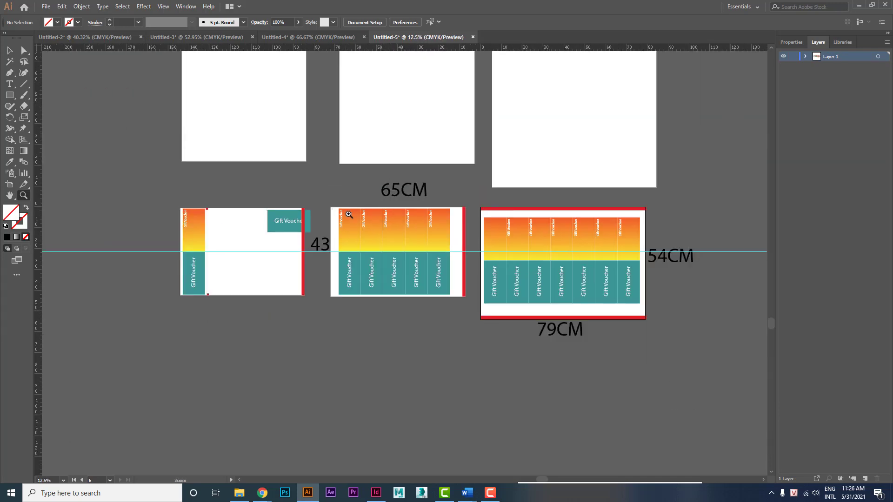
click(9, 50)
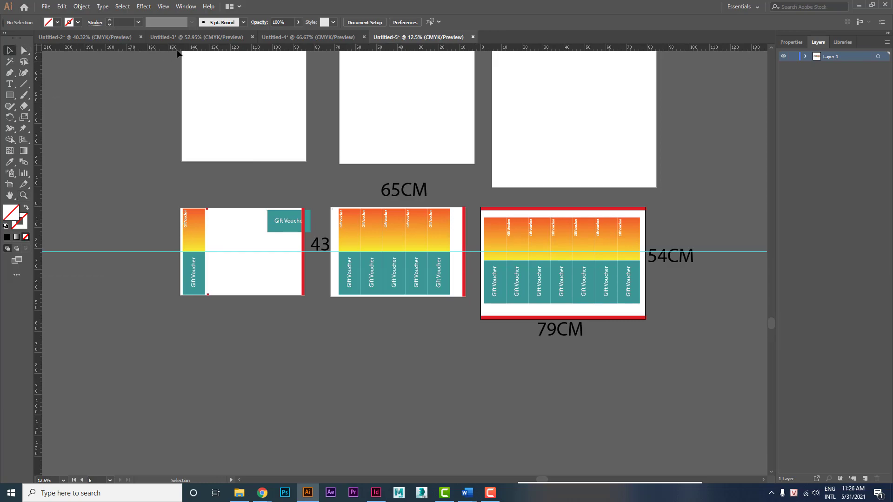